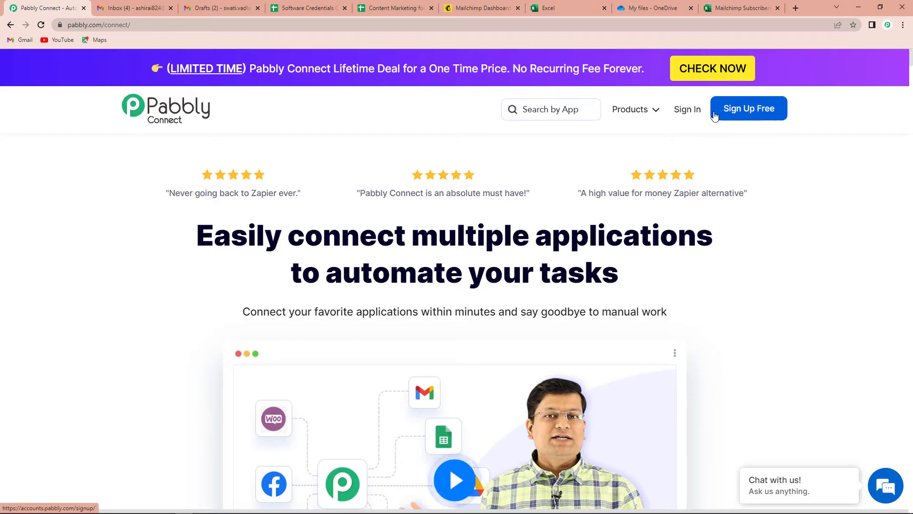
- Sign in, open Pabbly Connect from the apps list, and start a new workflow
click(684, 116)
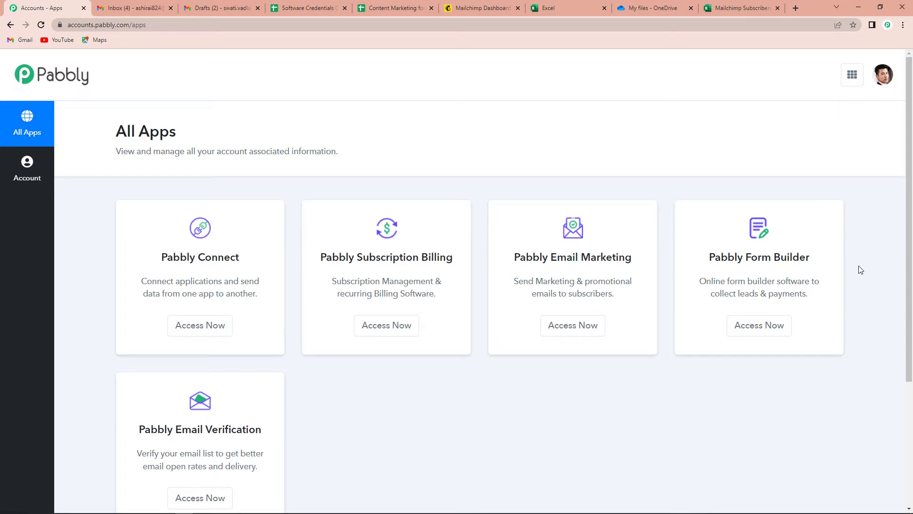
click(214, 330)
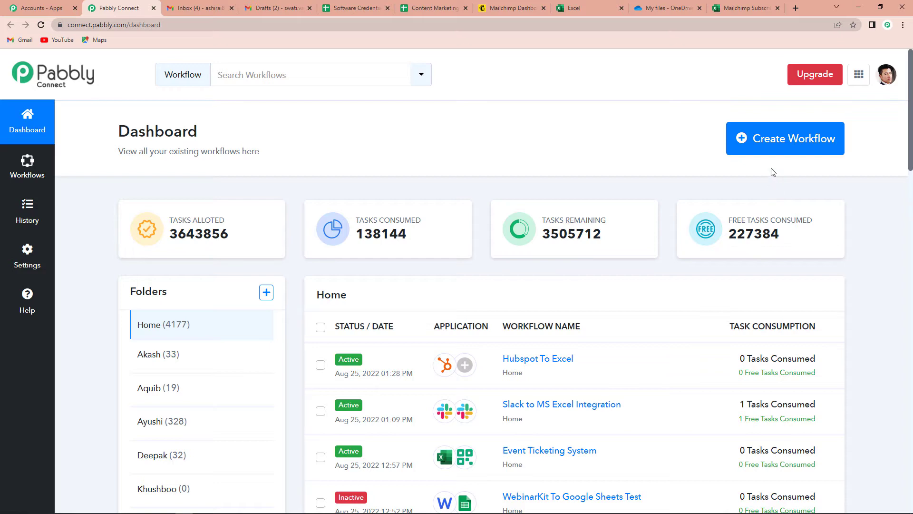
click(790, 148)
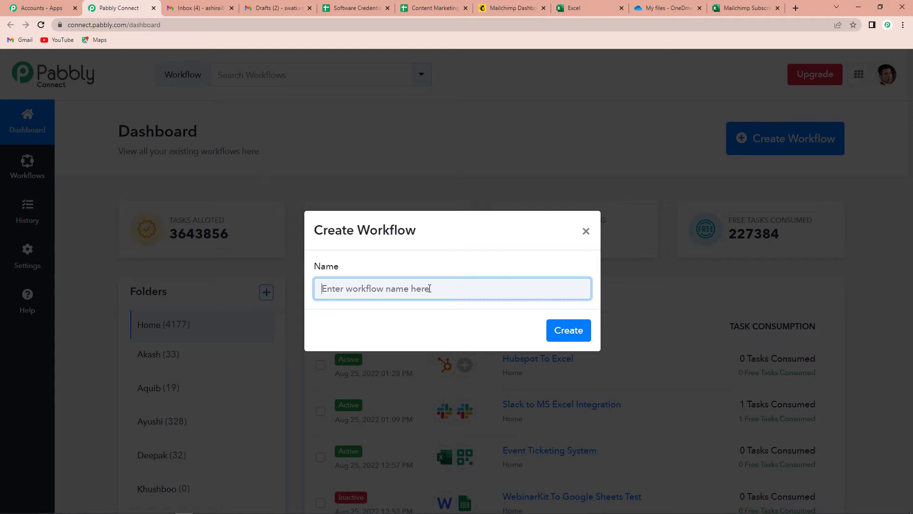
- Name the new workflow 'Mailchimp to MS Excel Integration' and create it
text(Mail)
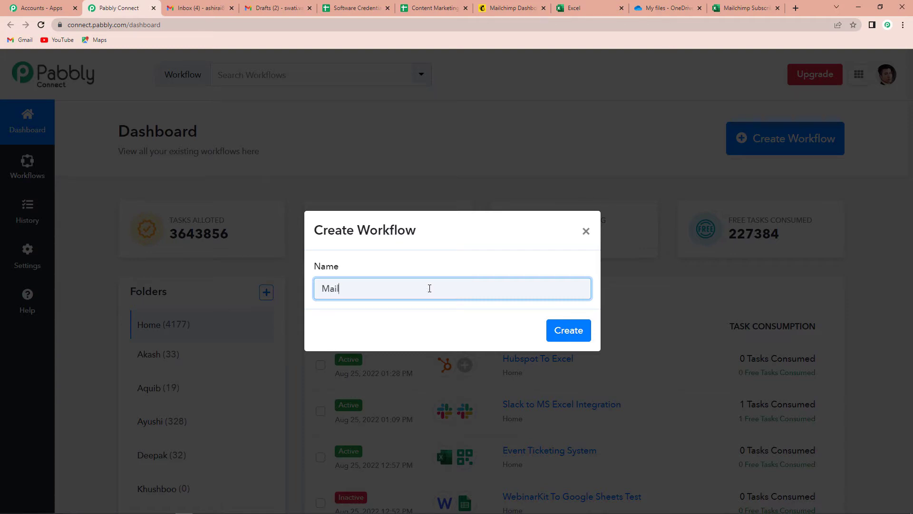
text(chimp to MS Excel Integr)
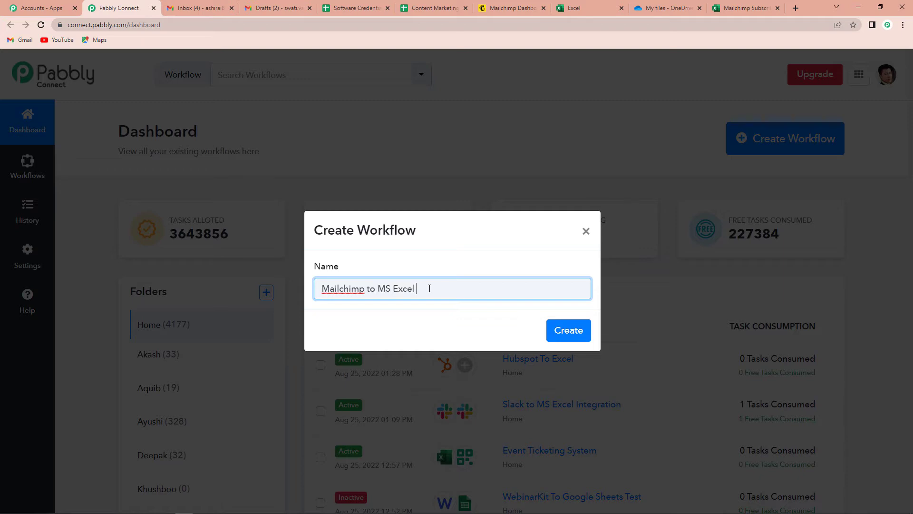
text(ation)
click(554, 331)
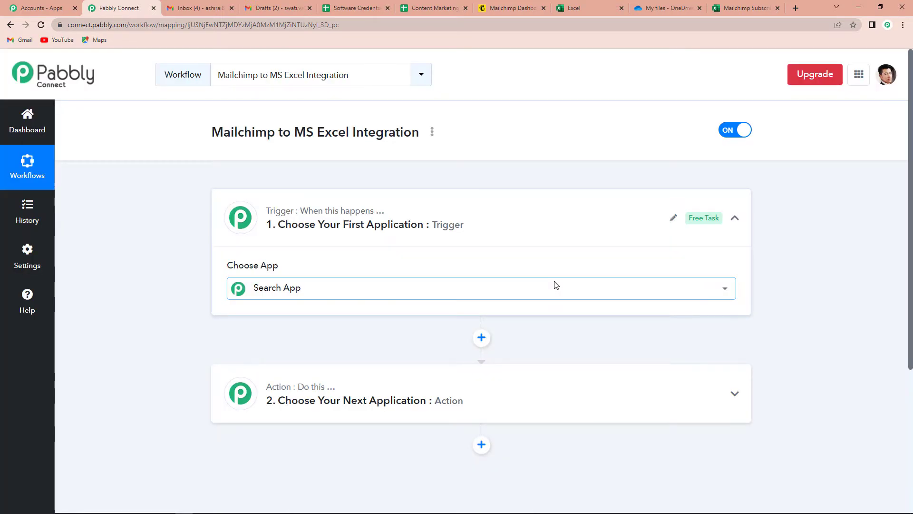
- Search the trigger apps for 'Mailc' and choose MailChimp as the trigger app
click(555, 285)
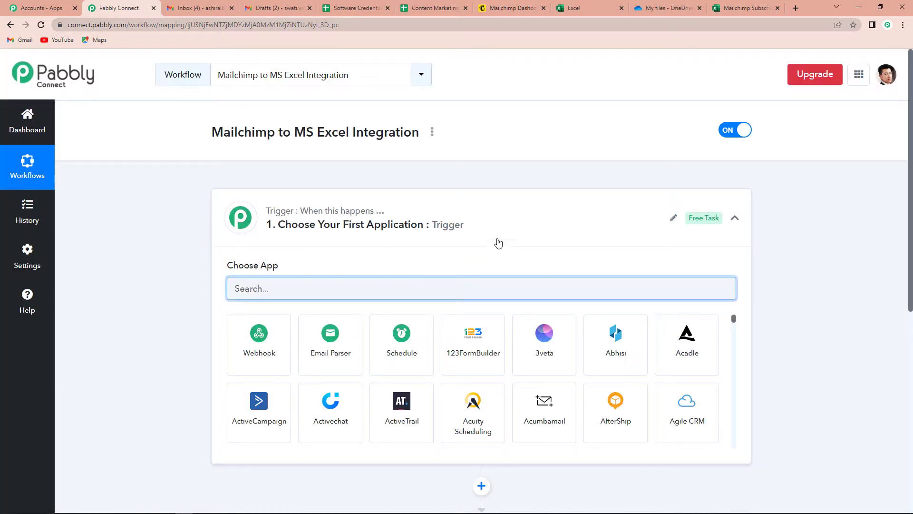
scroll(481, 235, down, 4)
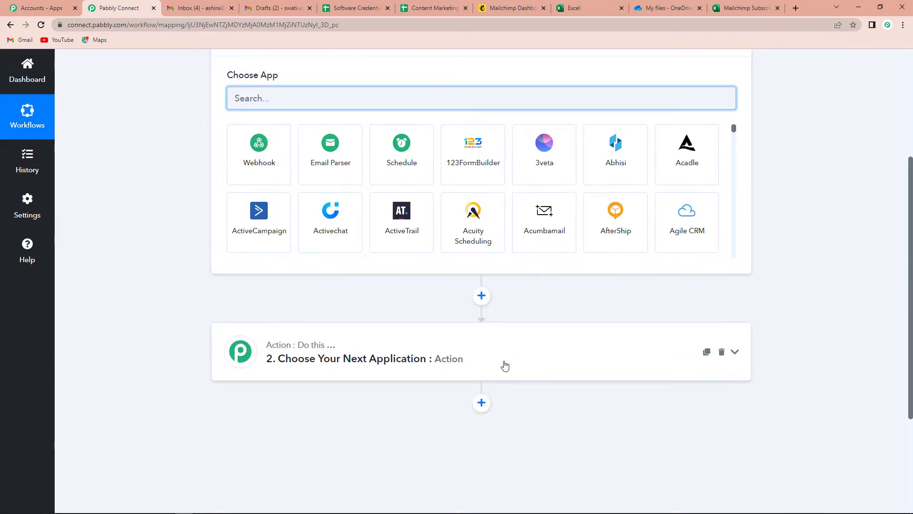
scroll(504, 364, up, 1)
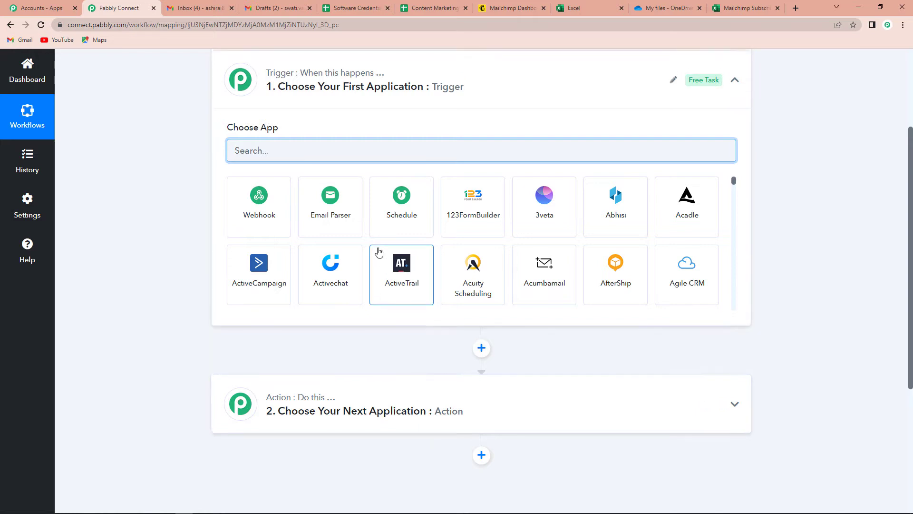
scroll(377, 248, up, 2)
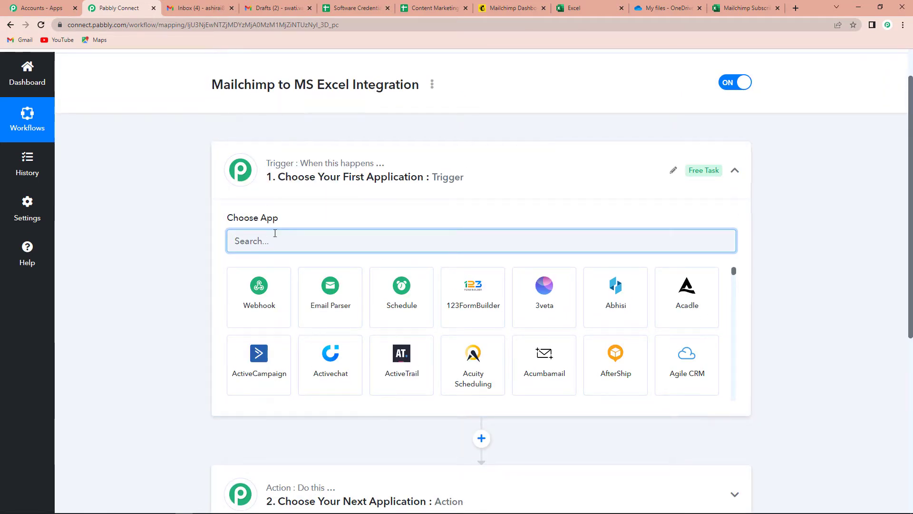
text(Mai)
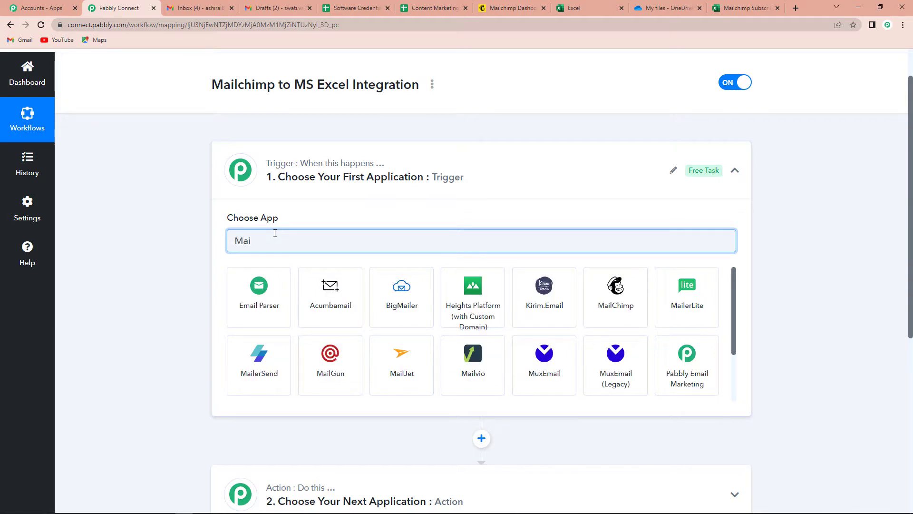
text(lc)
click(259, 284)
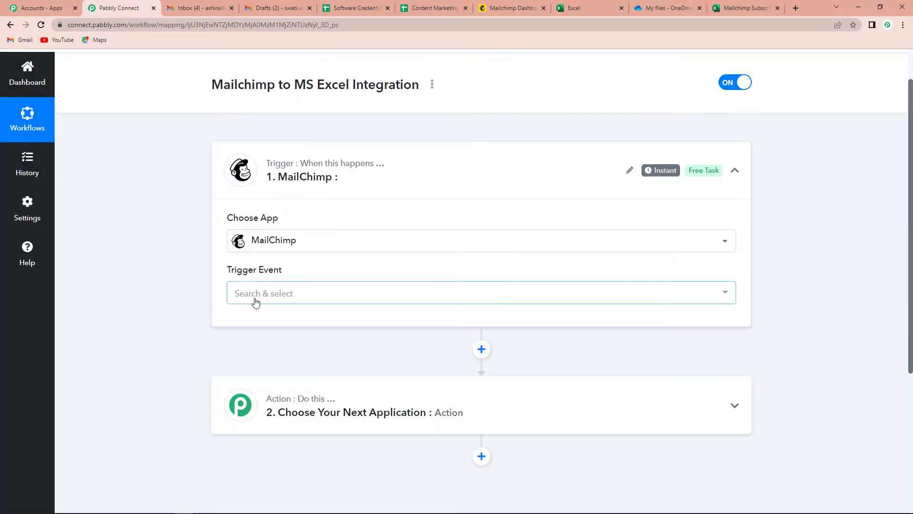
click(255, 298)
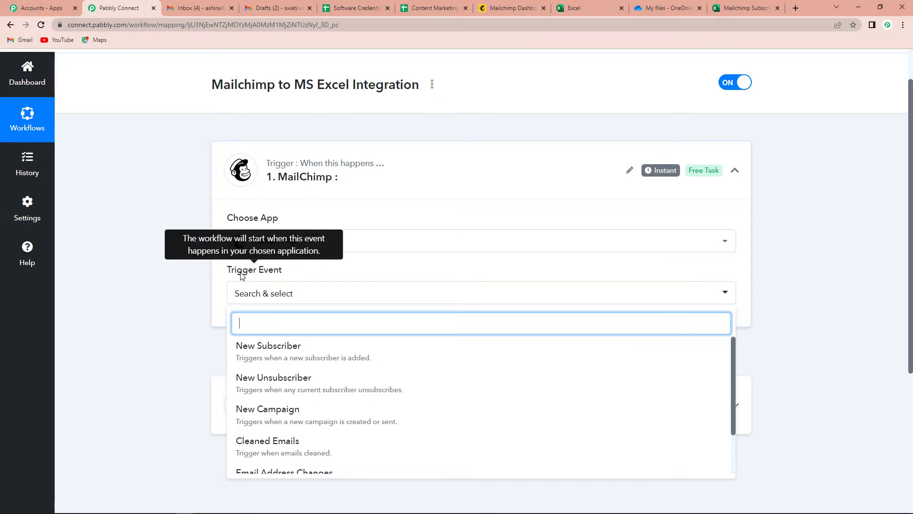
- Set the trigger event to New Subscriber, copy its webhook URL, and go to Mailchimp
click(292, 356)
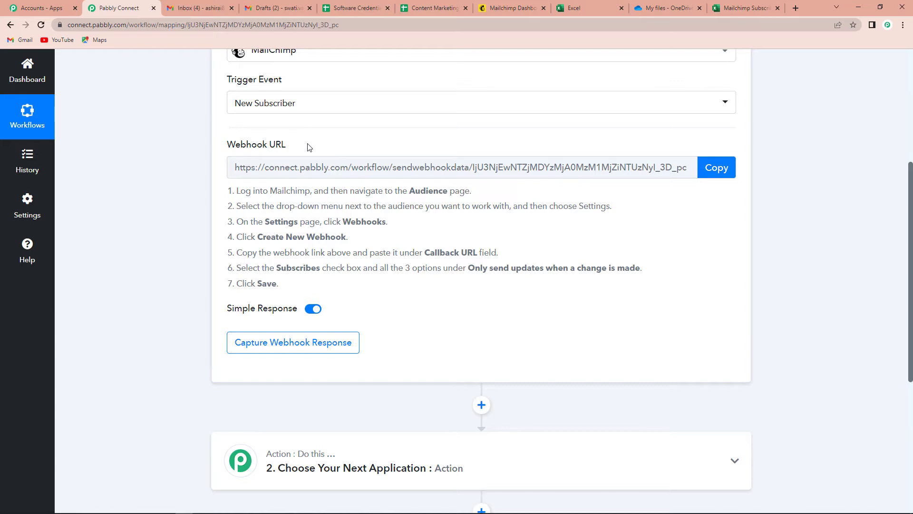
click(713, 172)
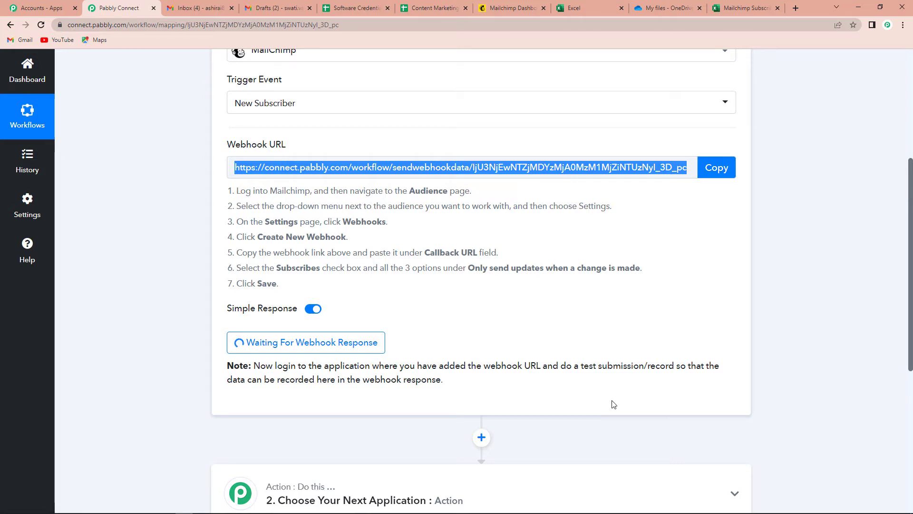
click(509, 7)
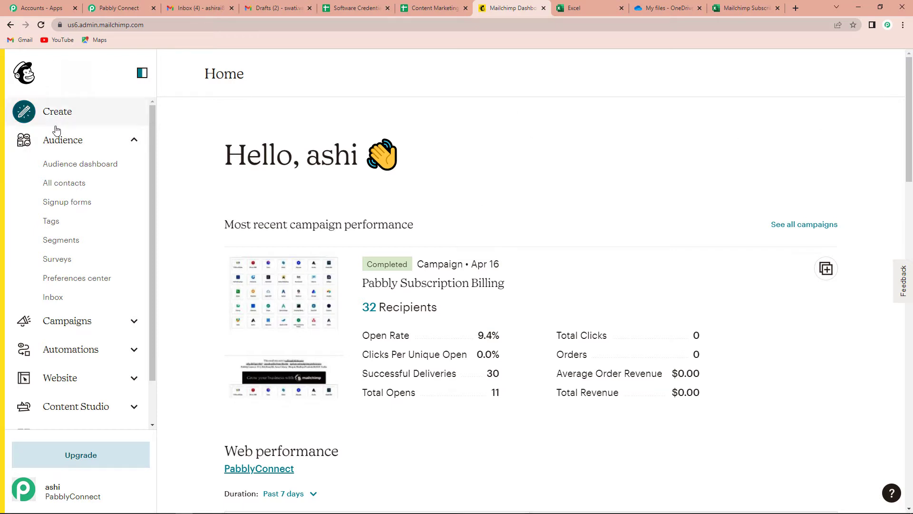
- Go to the audience's Settings > Webhooks and start creating a new webhook
click(62, 144)
click(62, 144)
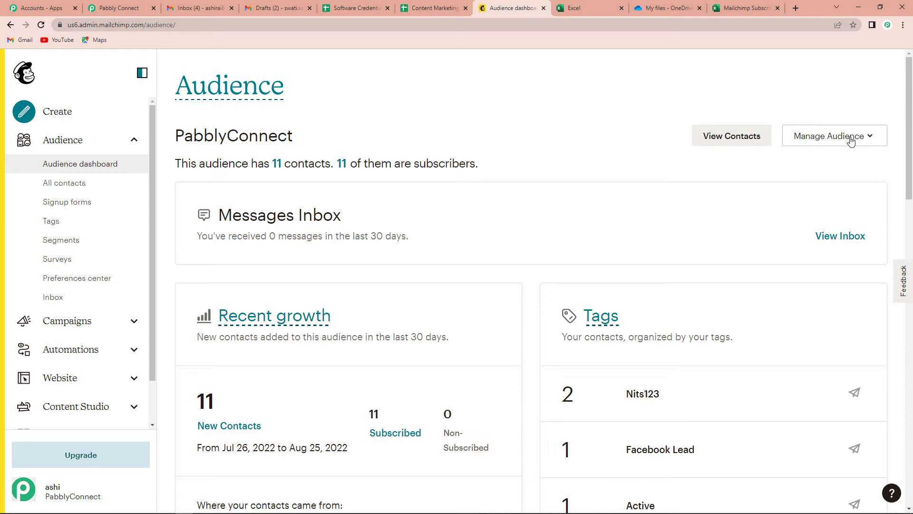
click(858, 138)
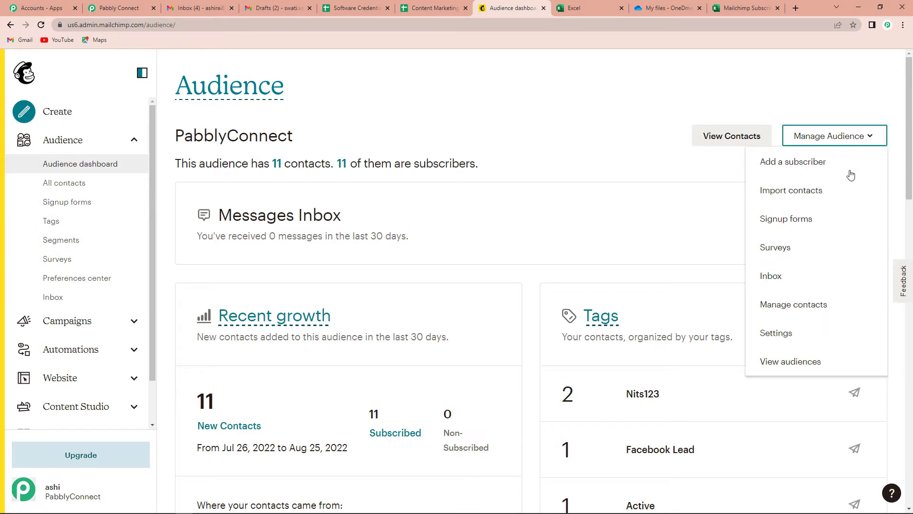
click(780, 334)
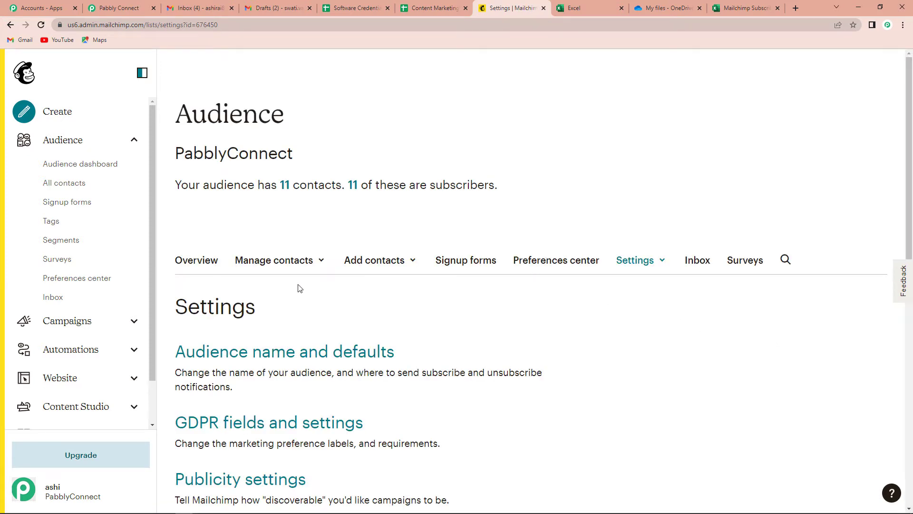
scroll(300, 288, down, 8)
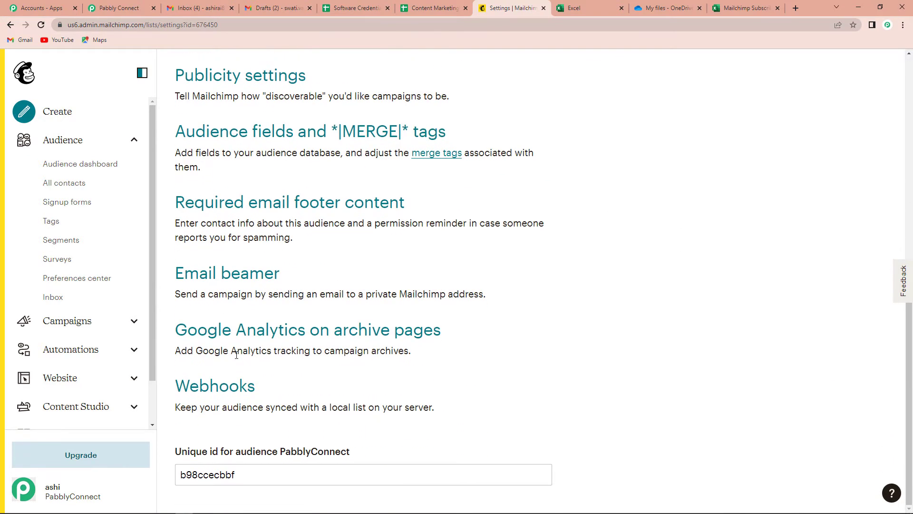
click(212, 385)
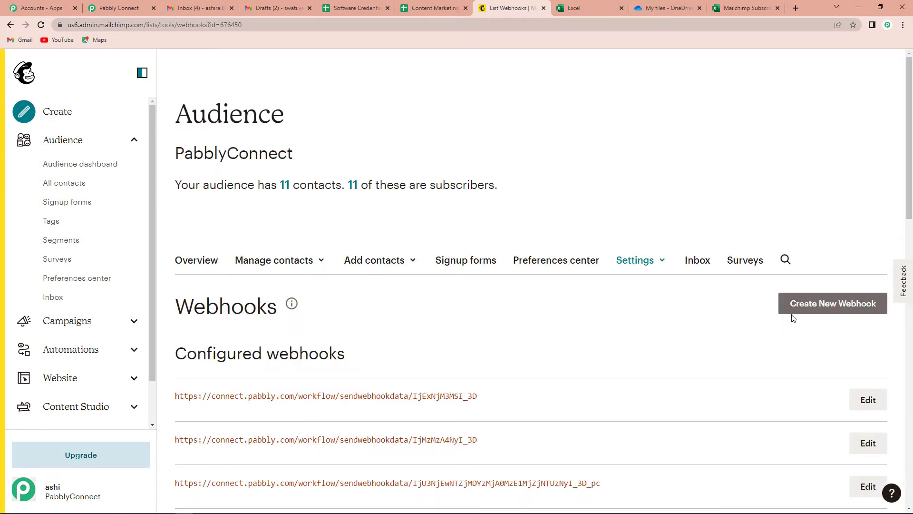
click(859, 307)
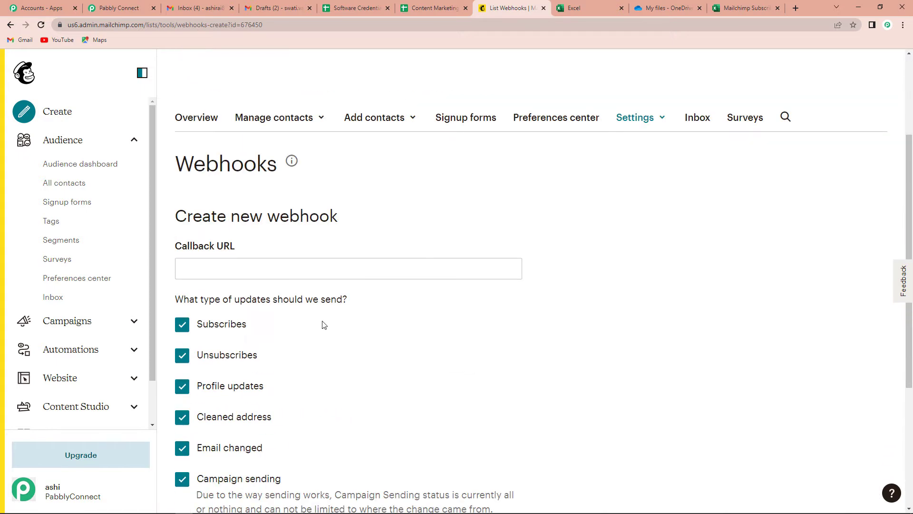
- Paste the copied Pabbly webhook URL into the Callback URL field
click(255, 268)
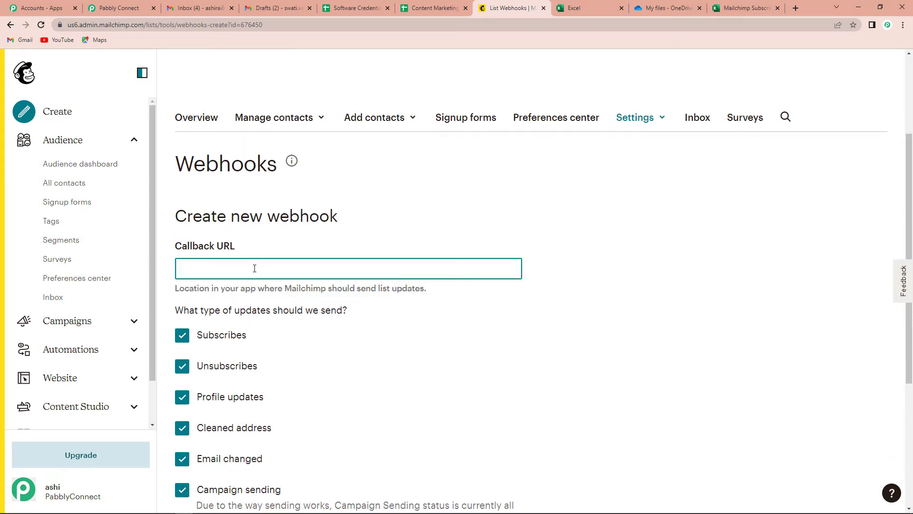
key(ctrl+v)
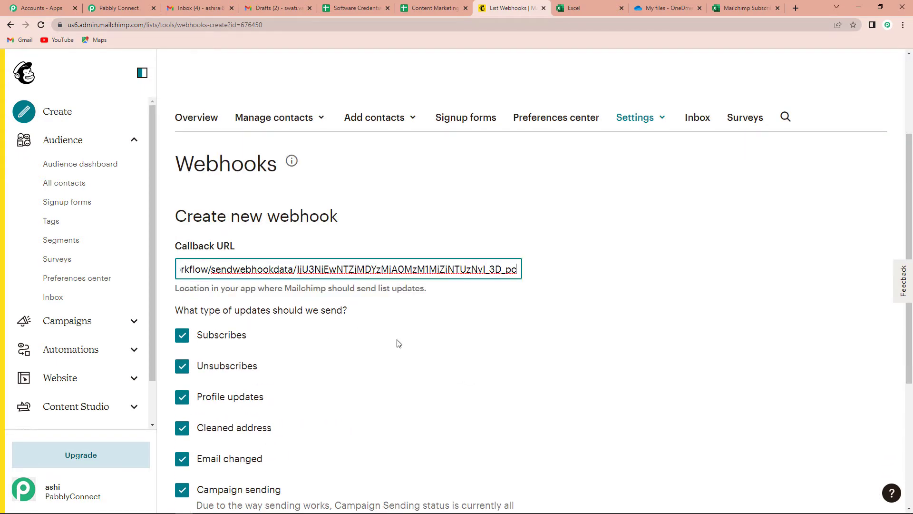
scroll(399, 343, down, 3)
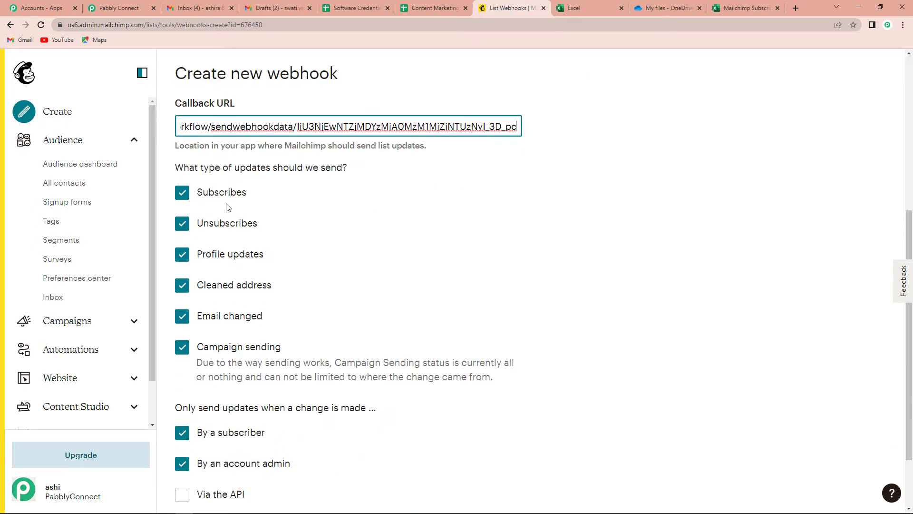
- Keep only subscribe updates, also send changes made via the API, and save the webhook
click(183, 225)
click(182, 243)
click(182, 274)
click(183, 306)
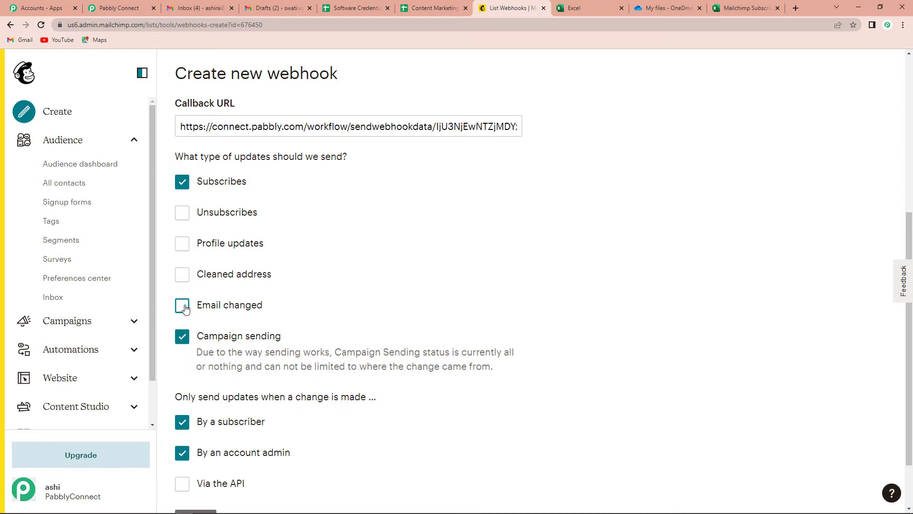
click(182, 336)
scroll(419, 252, down, 2)
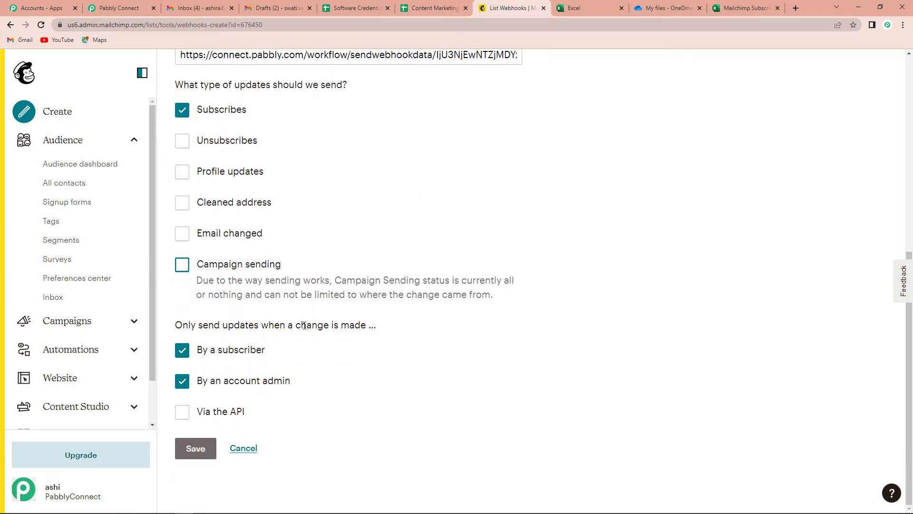
click(183, 412)
click(195, 448)
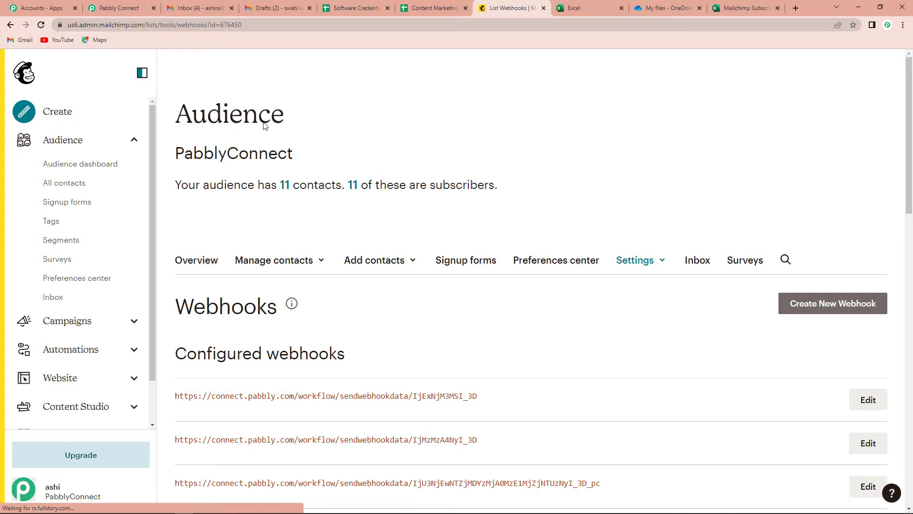
- Re-capture the webhook response in Pabbly Connect, then return to Mailchimp's webhooks page
click(110, 7)
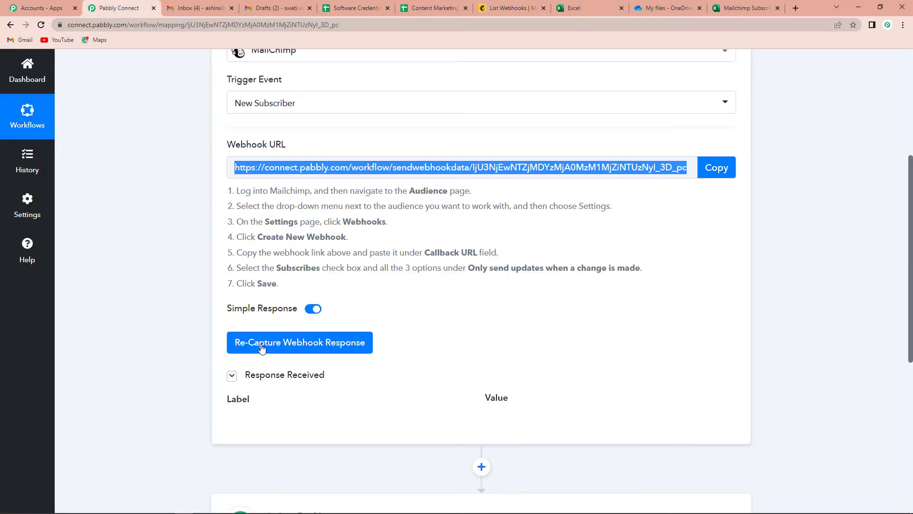
click(297, 348)
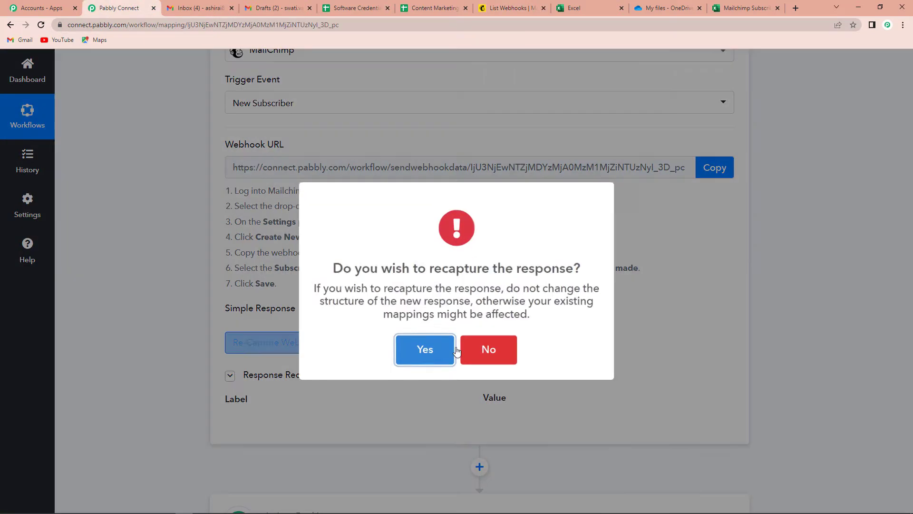
click(449, 351)
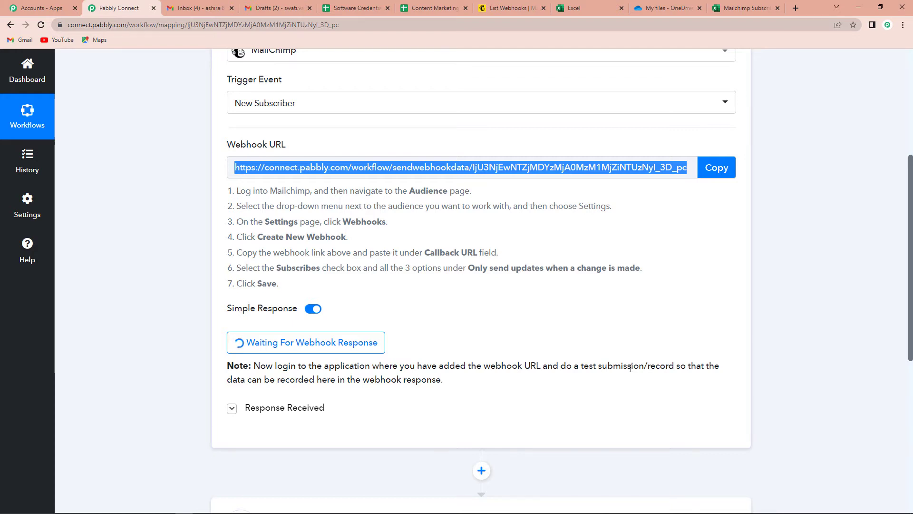
click(503, 10)
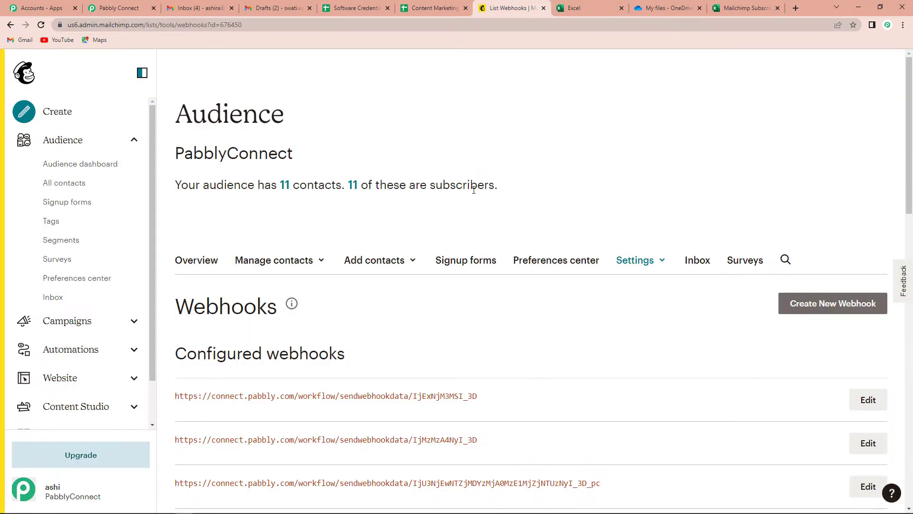
- Open the Add a subscriber form from the Add contacts menu
scroll(407, 230, down, 1)
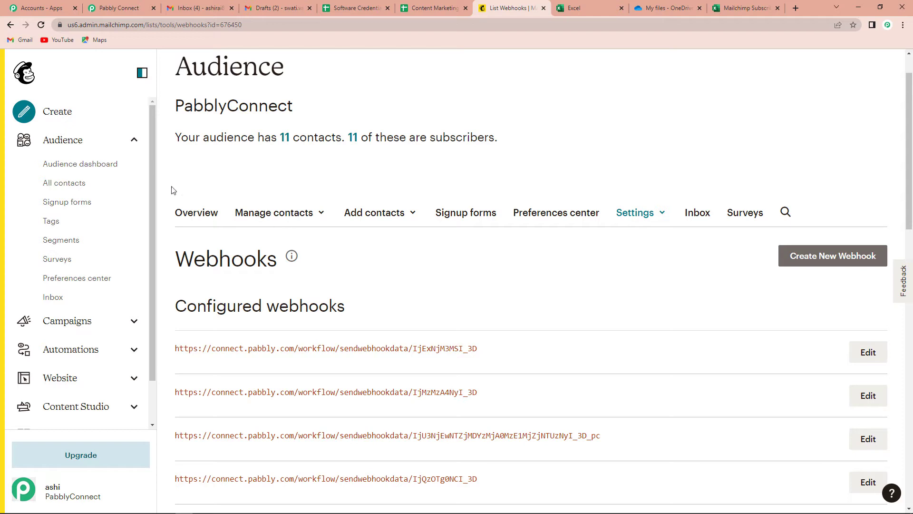
click(394, 215)
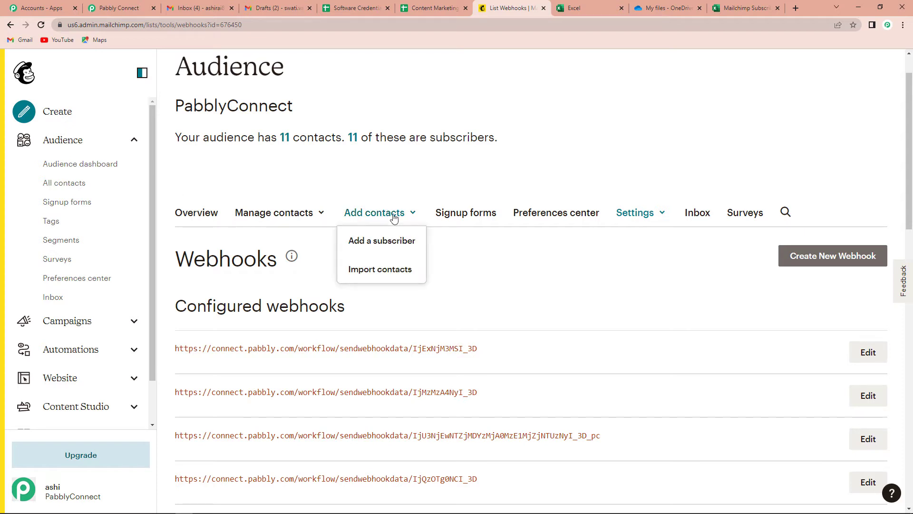
click(386, 243)
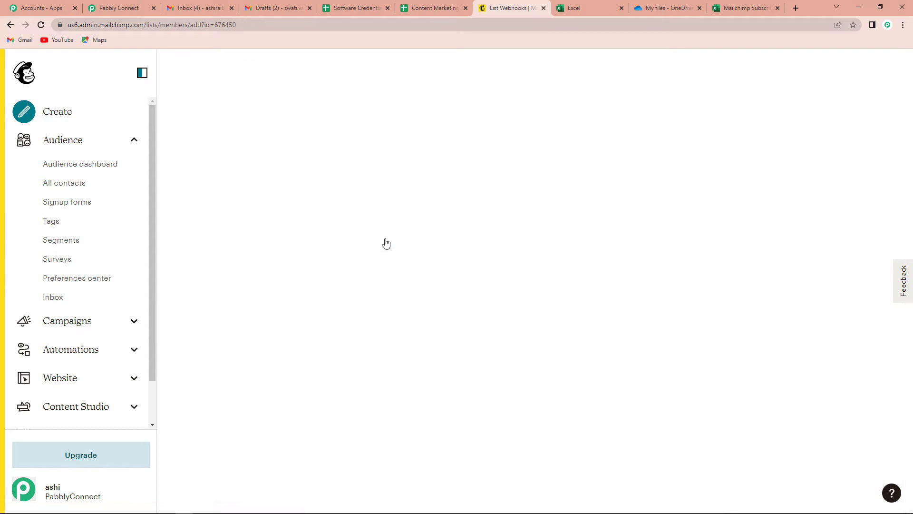
scroll(387, 243, down, 1)
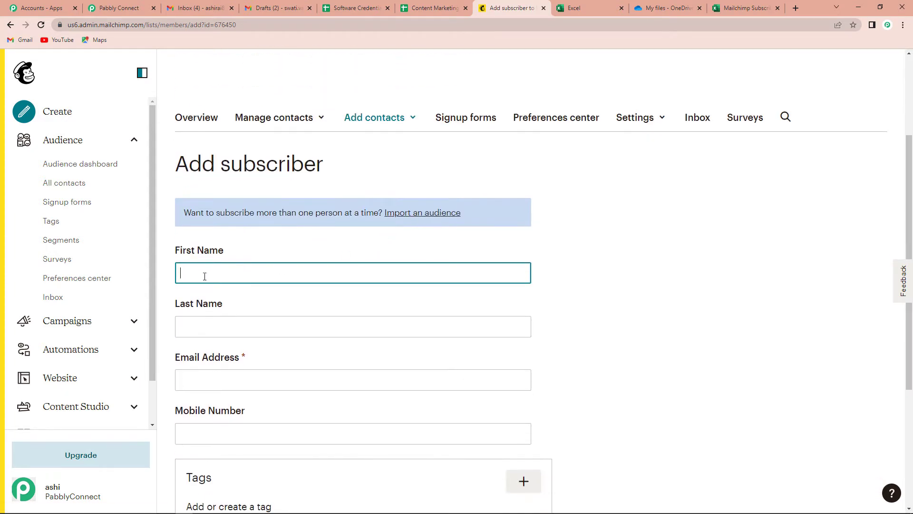
- Enter the subscriber's first and last name, e-mail address and mobile number
click(205, 275)
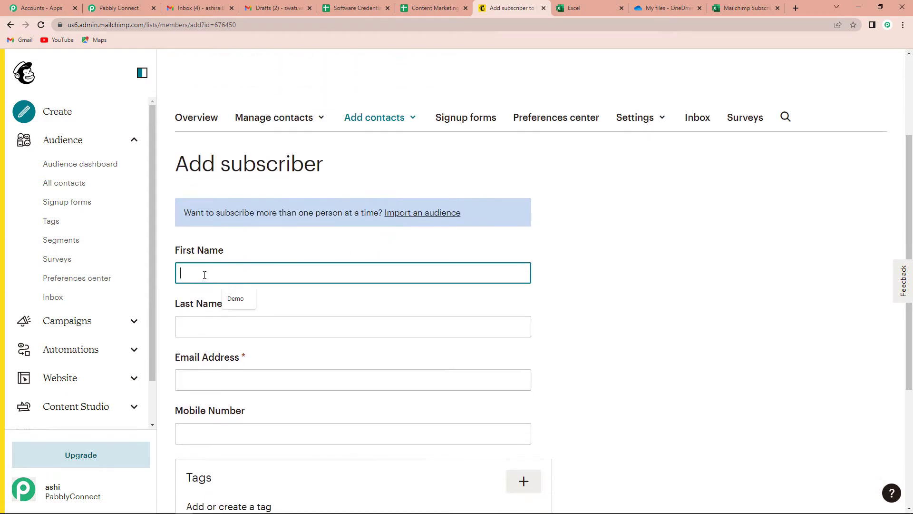
click(243, 295)
click(214, 326)
click(238, 351)
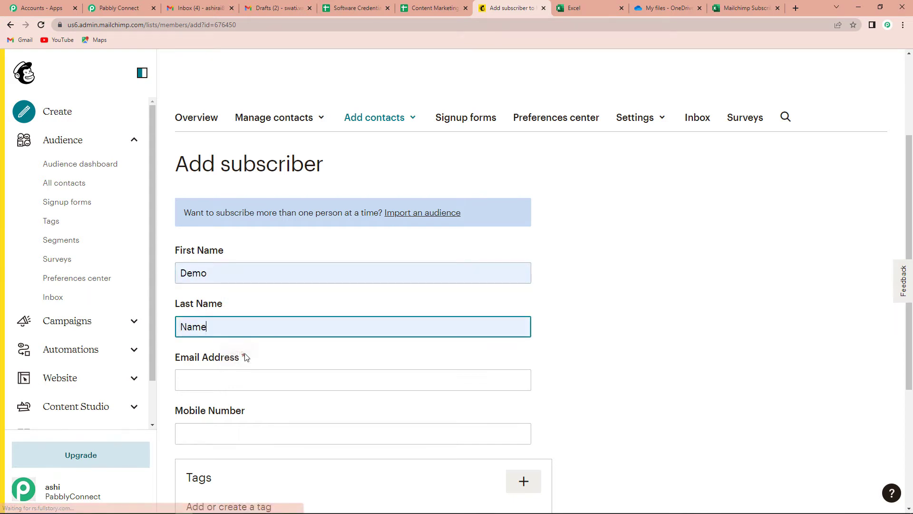
scroll(245, 357, down, 2)
click(253, 284)
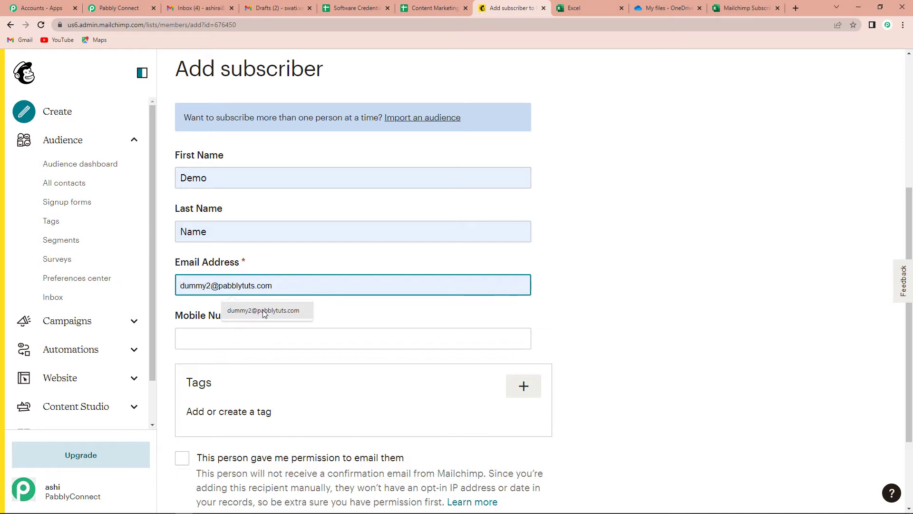
click(264, 311)
click(227, 339)
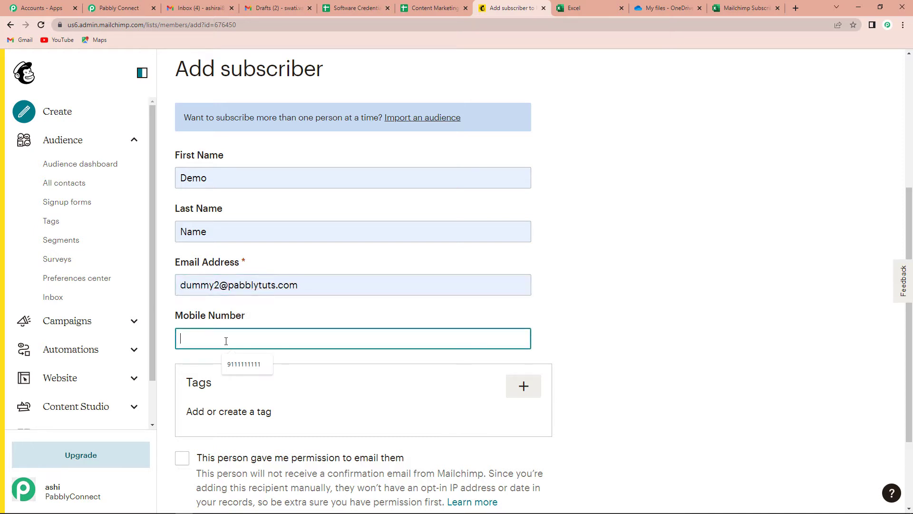
click(243, 365)
- Tag the contact Nits123, tick both permission checkboxes, and subscribe them
scroll(609, 322, down, 2)
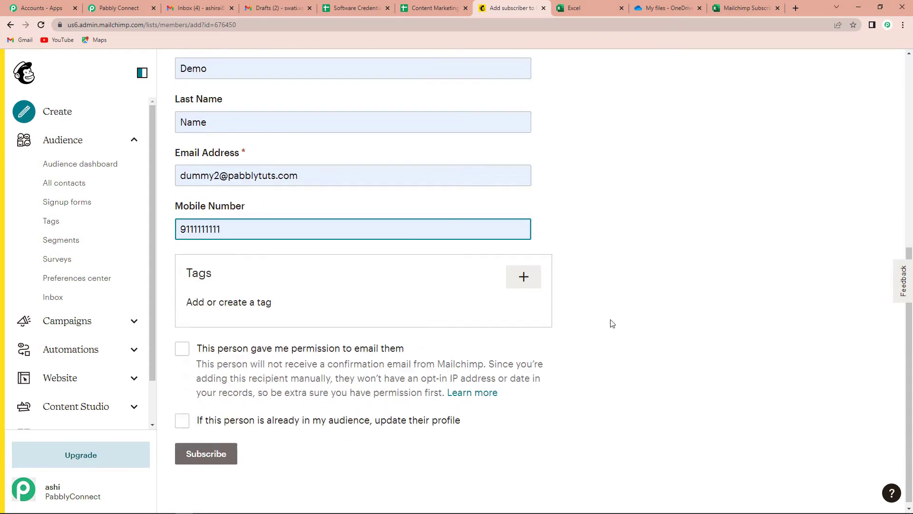
click(524, 272)
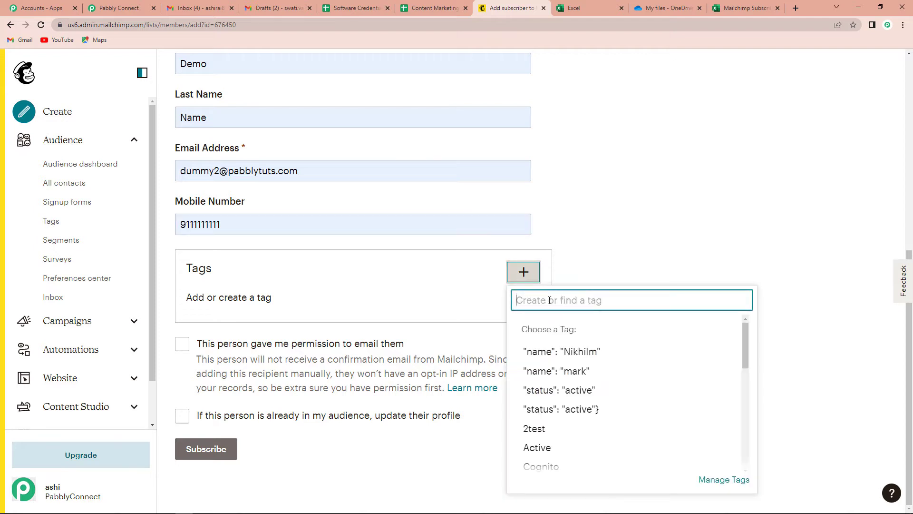
text(nit)
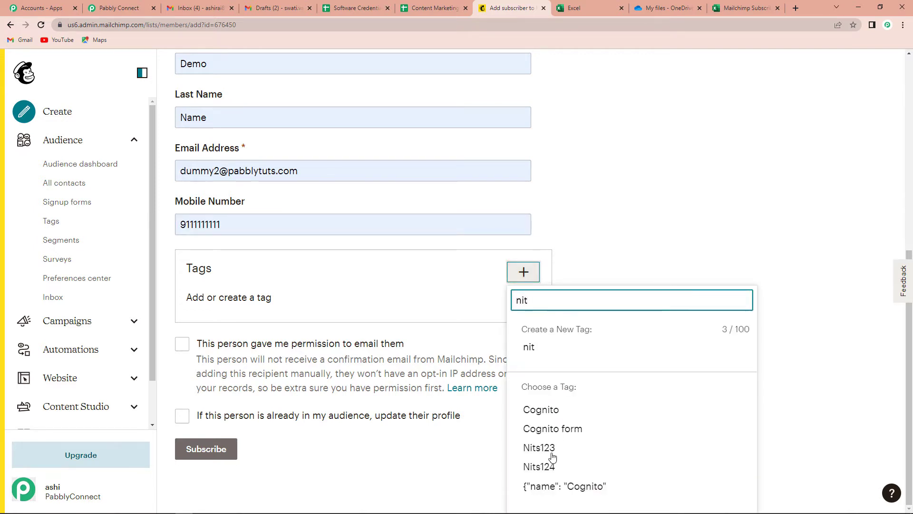
click(544, 449)
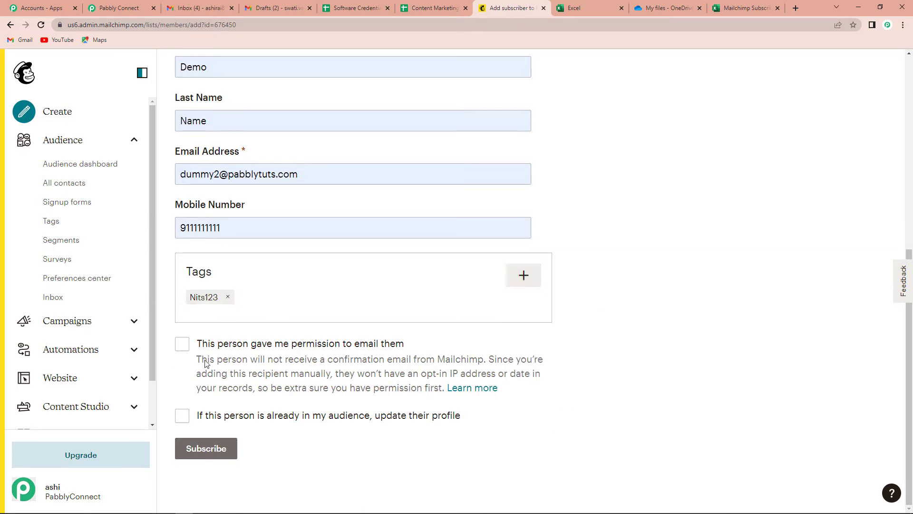
click(182, 345)
click(184, 418)
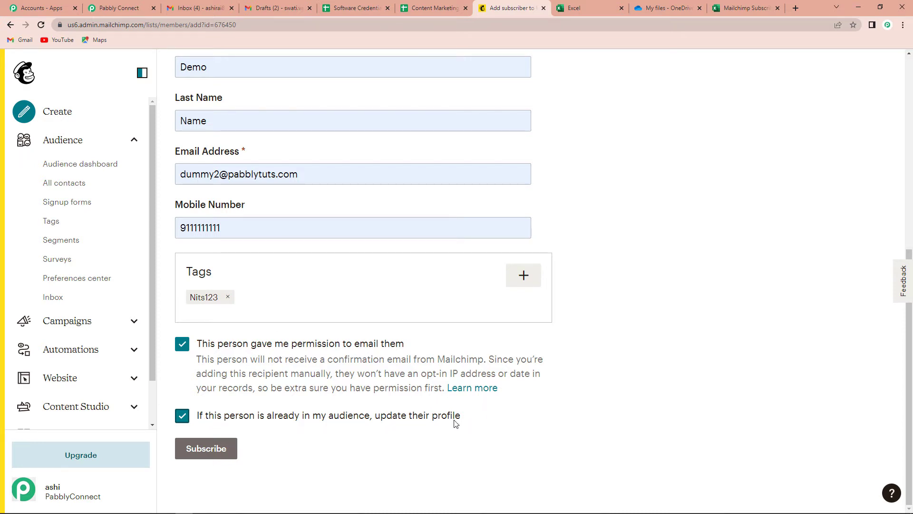
click(206, 449)
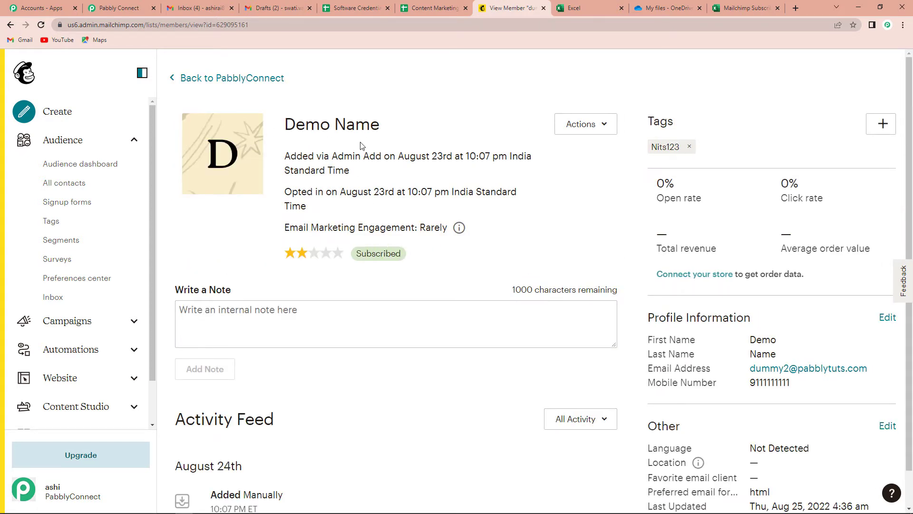
- Review the new subscriber's profile, then return to the Pabbly Connect workflow
scroll(326, 355, down, 1)
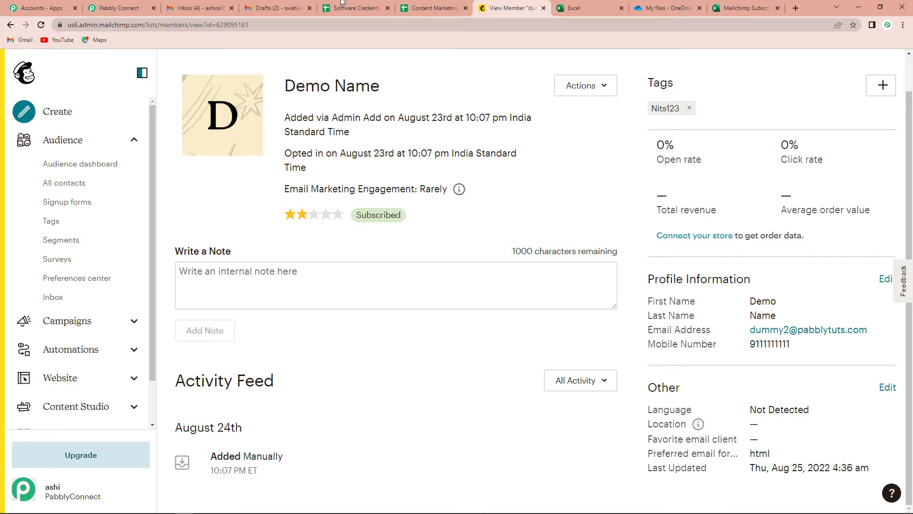
click(119, 8)
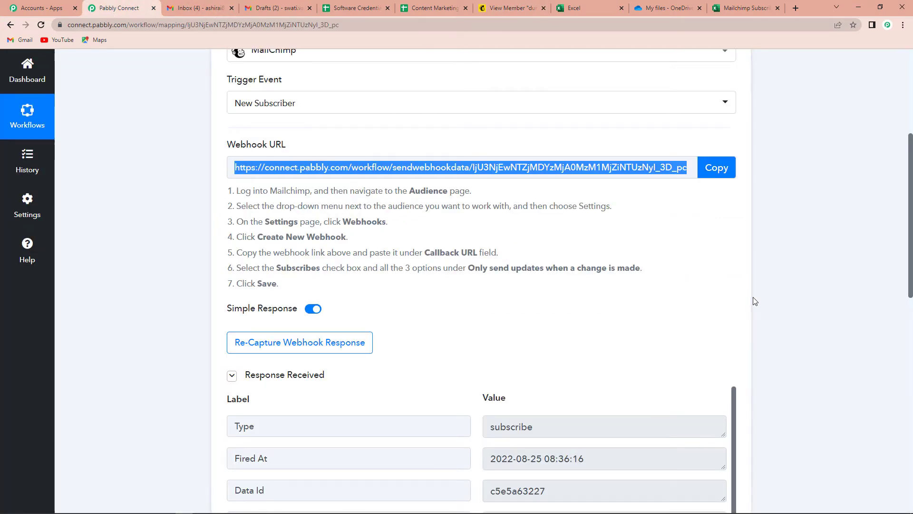
scroll(752, 285, down, 4)
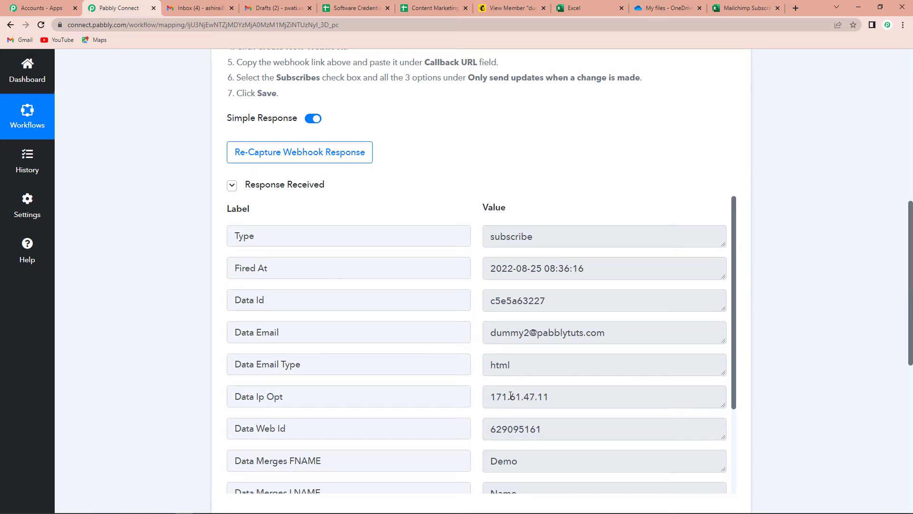
scroll(565, 310, down, 3)
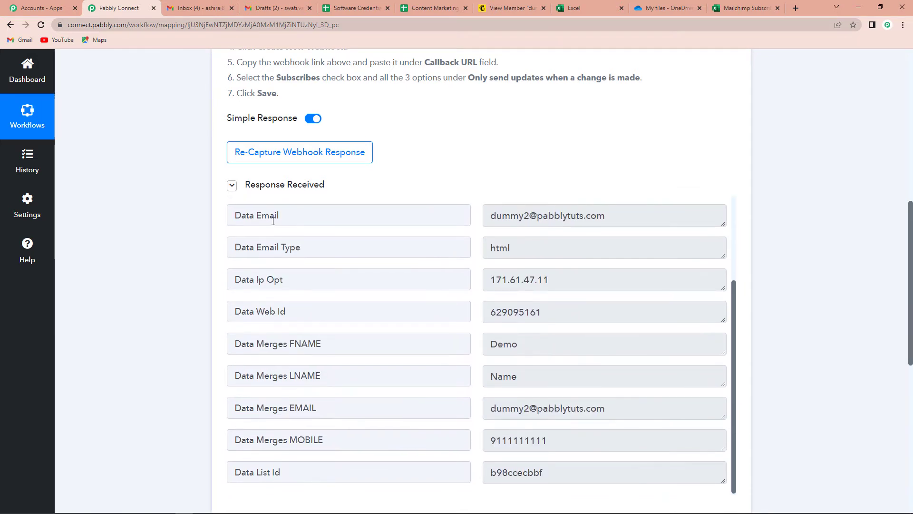
scroll(516, 320, down, 1)
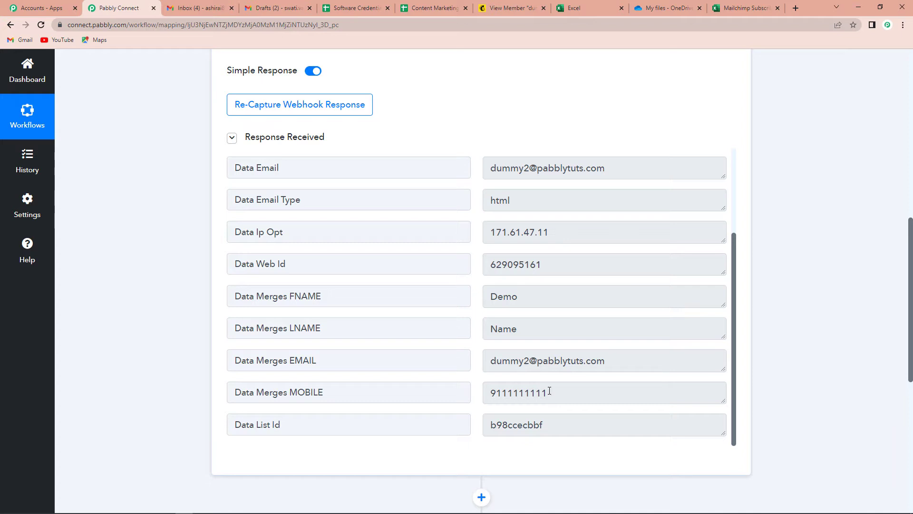
scroll(549, 391, down, 1)
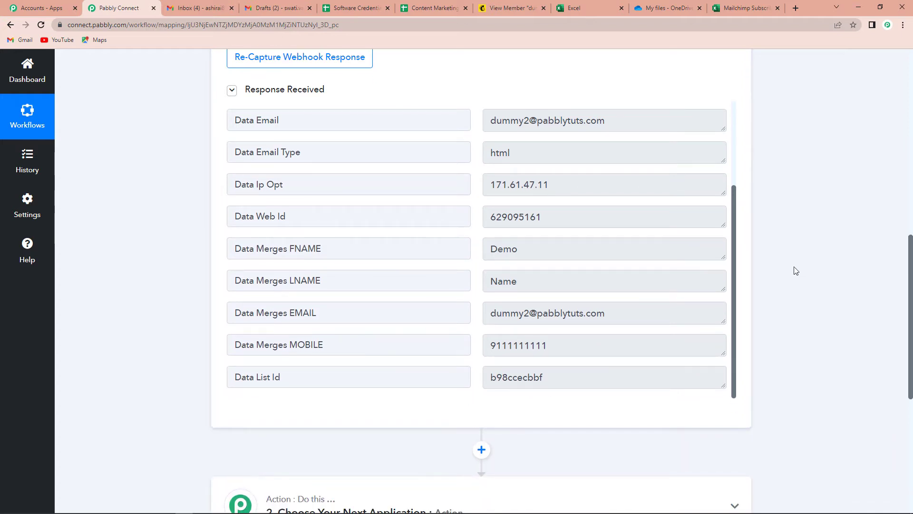
scroll(796, 270, down, 4)
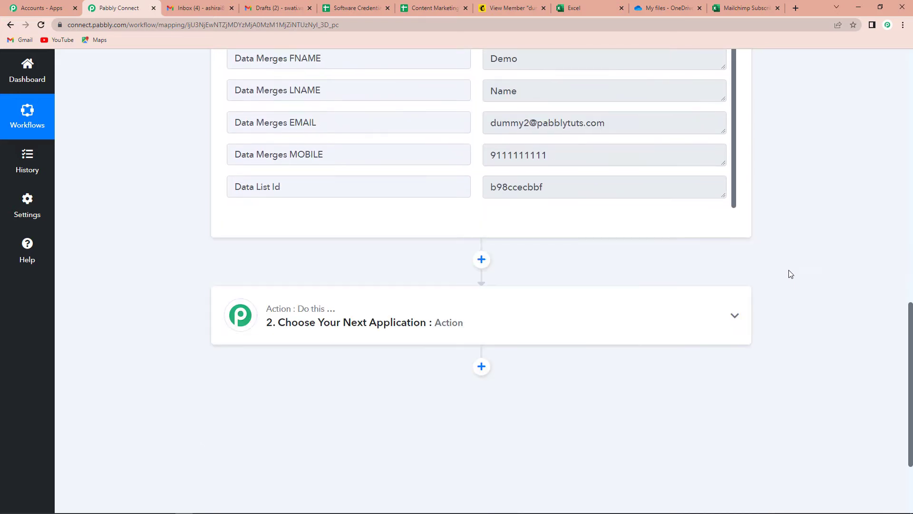
- Set the action to Microsoft Excel's Add Row To Worksheet and begin connecting an Excel account
click(353, 323)
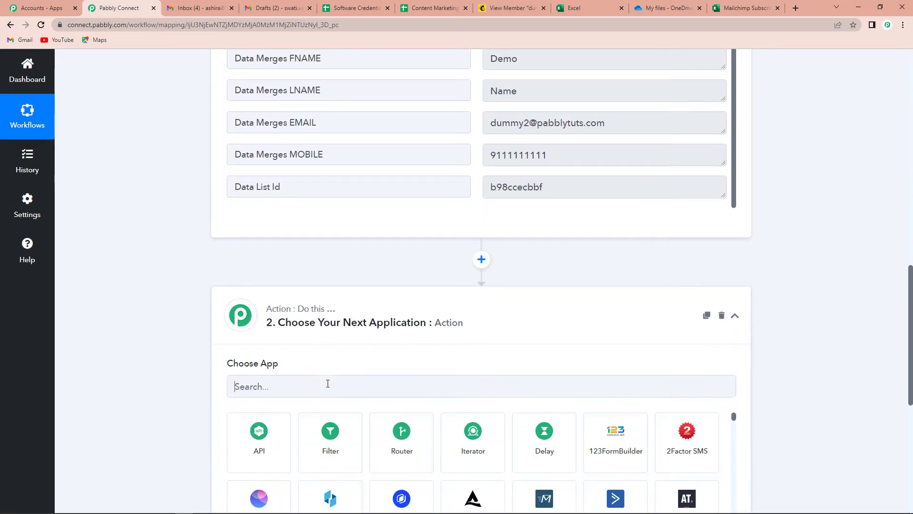
click(328, 383)
text(excel)
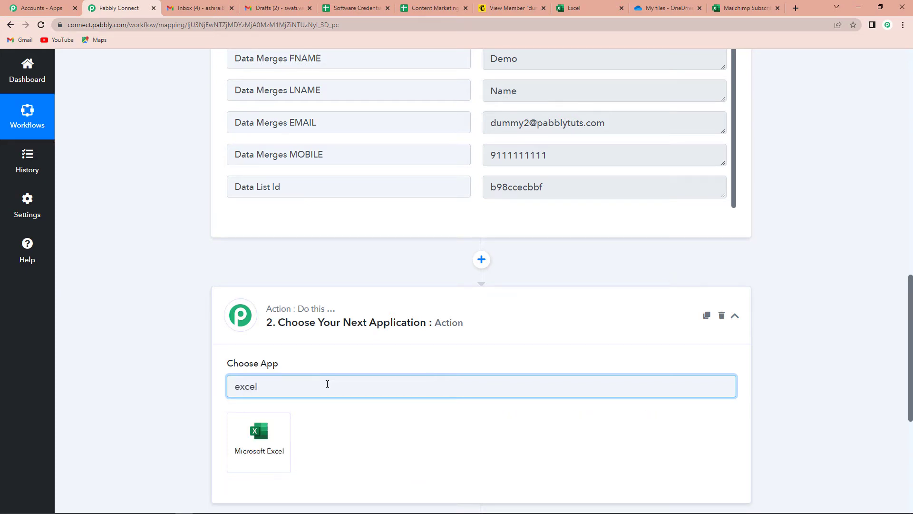
click(272, 440)
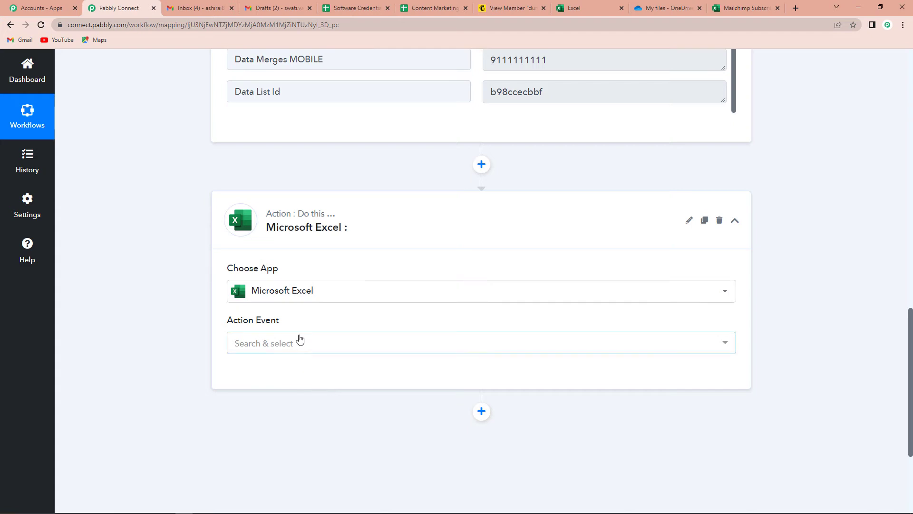
click(296, 345)
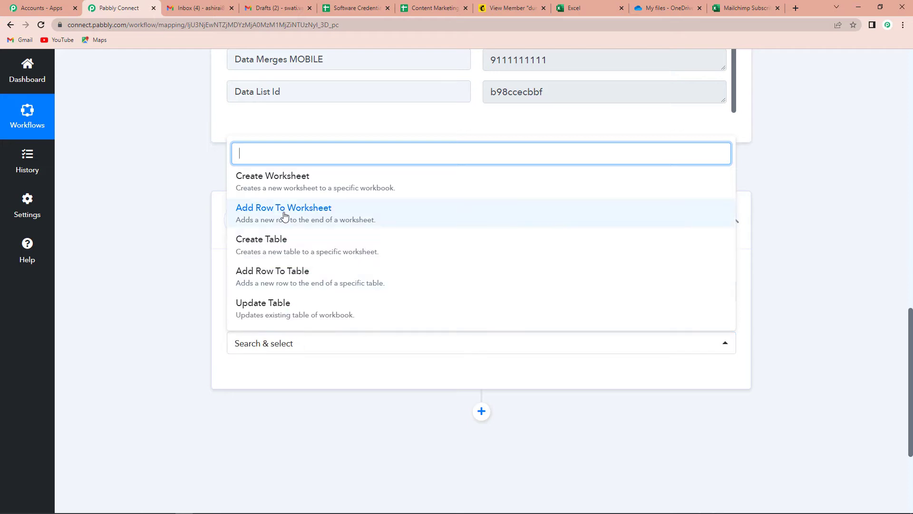
click(253, 214)
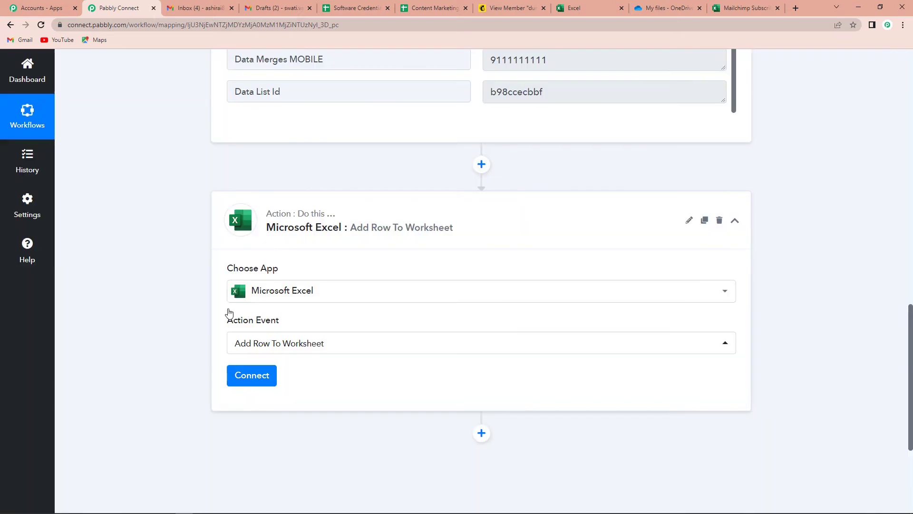
click(252, 375)
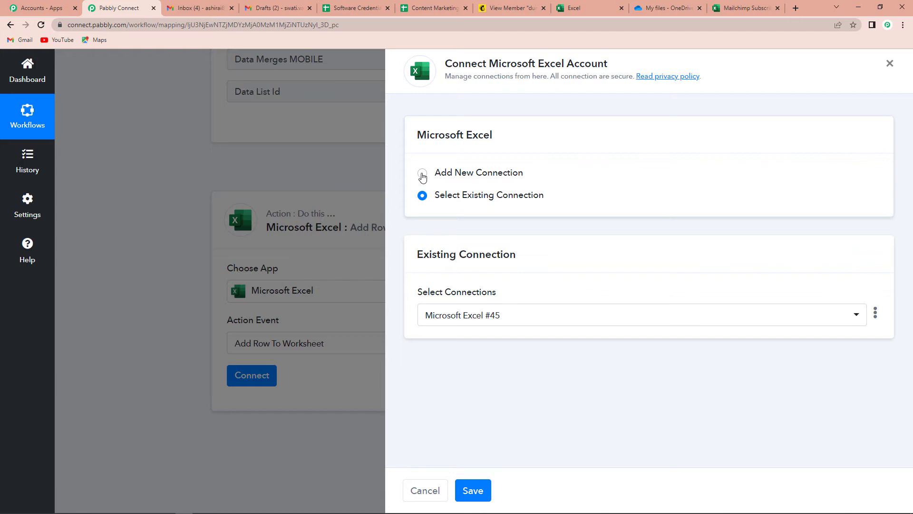
- Create a new Microsoft Excel connection by signing in with the Microsoft account and granting Pabbly Connect access
click(423, 175)
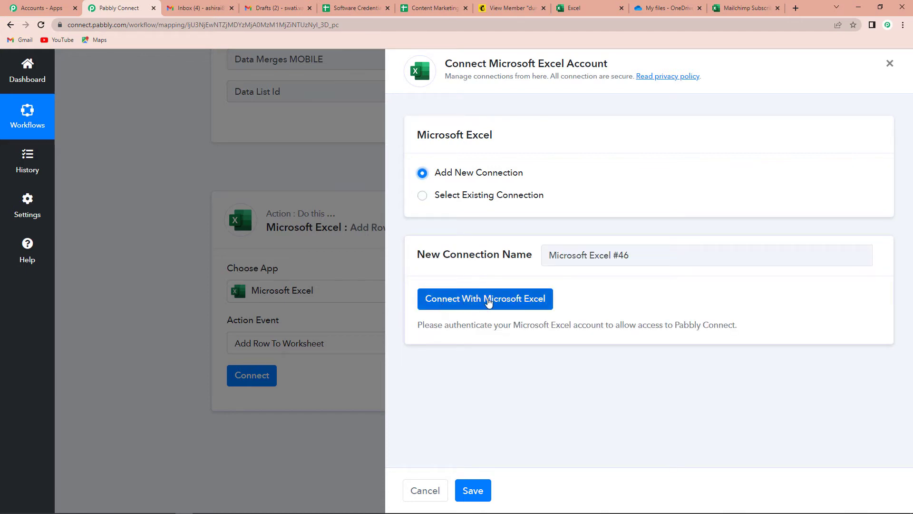
click(489, 303)
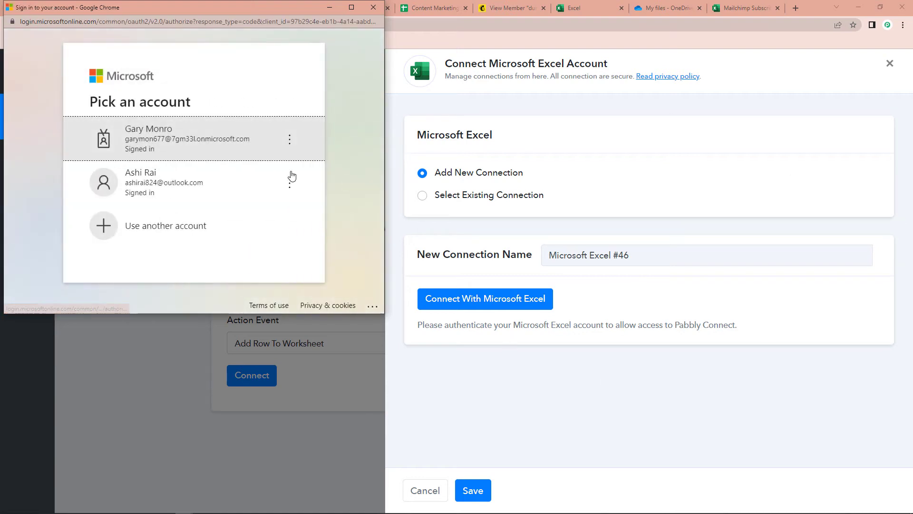
click(221, 204)
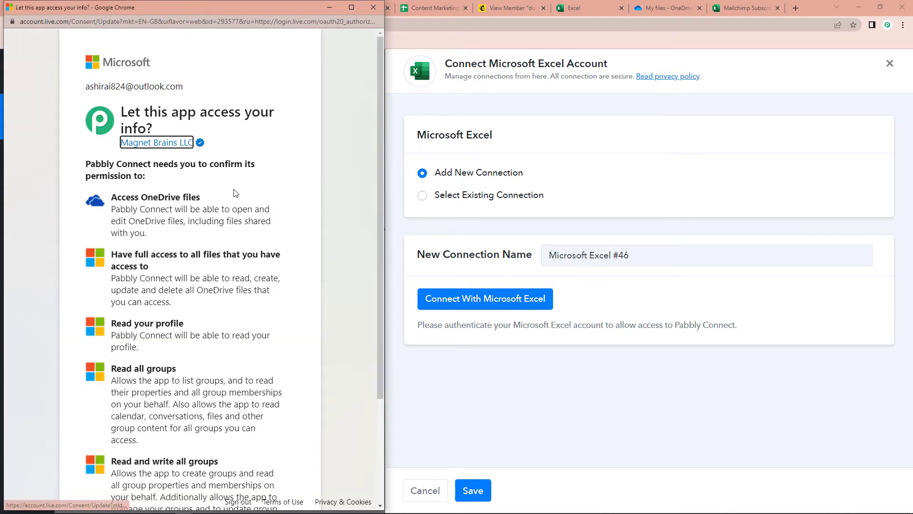
scroll(233, 192, down, 5)
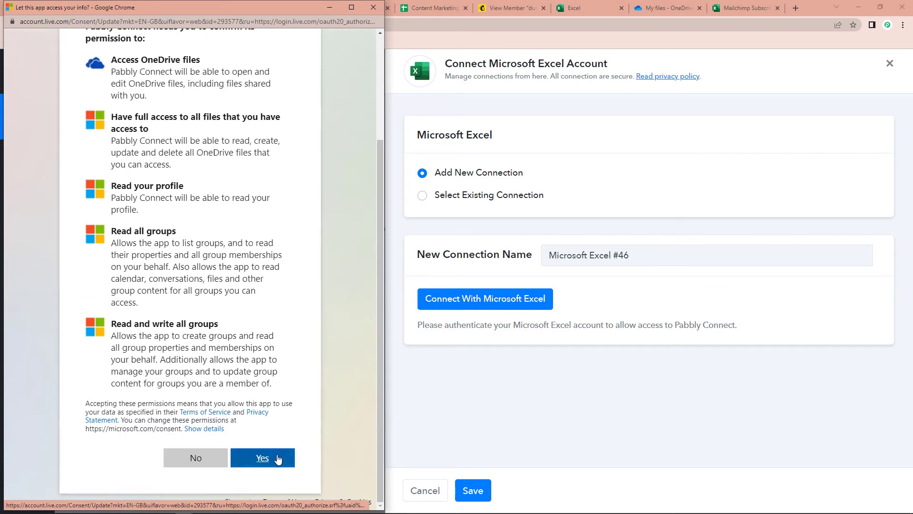
click(264, 458)
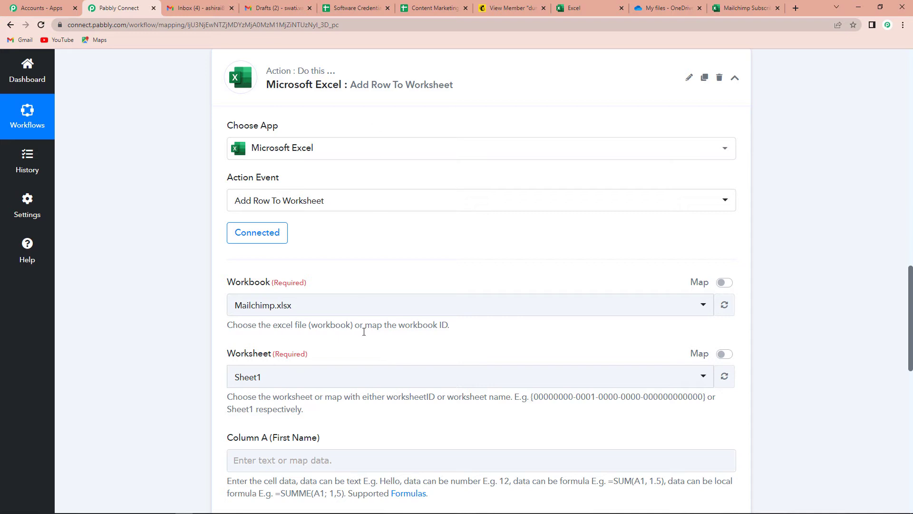
scroll(364, 332, down, 2)
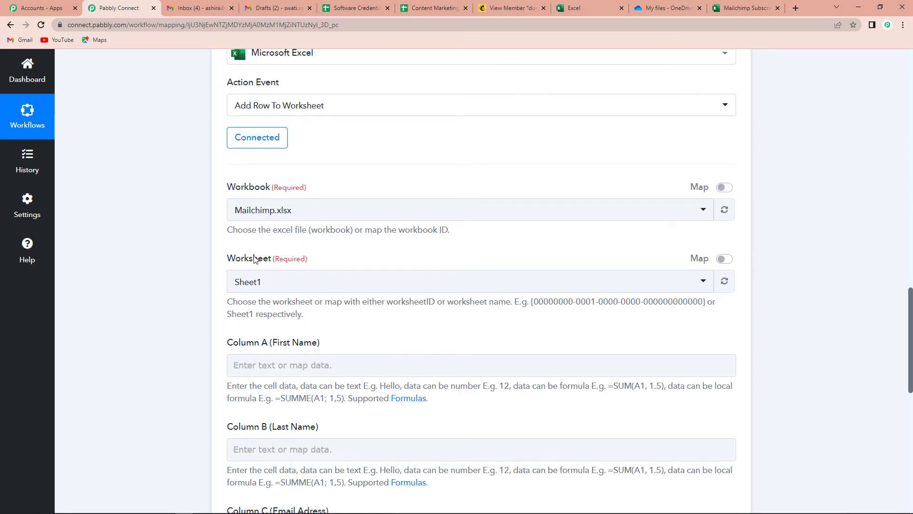
scroll(273, 285, down, 2)
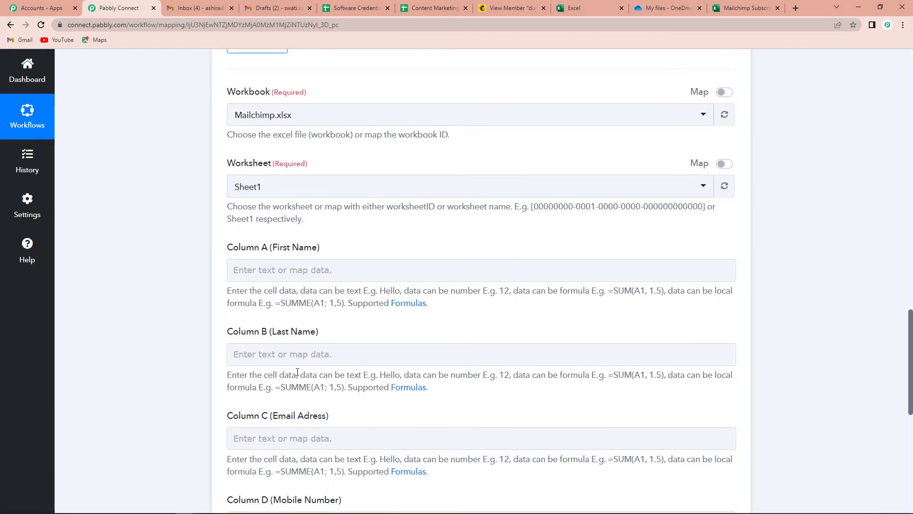
scroll(300, 376, up, 1)
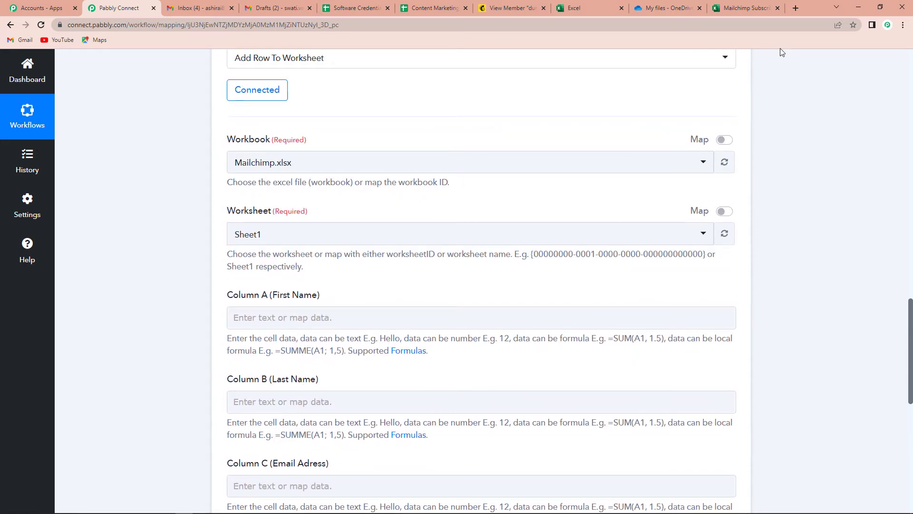
click(731, 11)
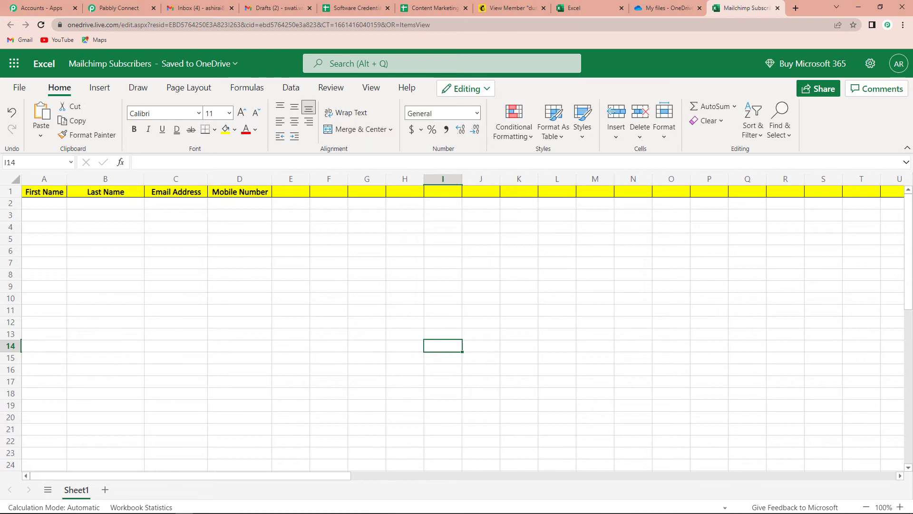
click(119, 8)
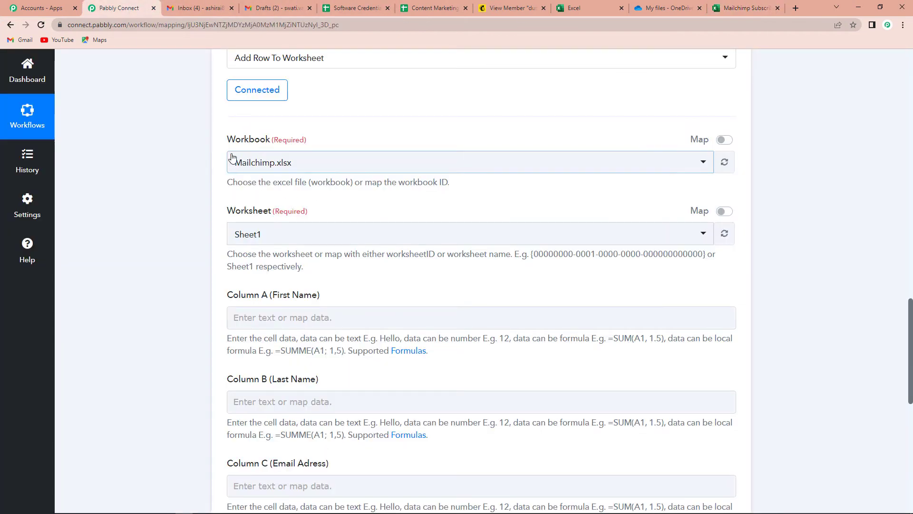
- Choose Mailchimp Subscribers.xlsx as the workbook and keep Sheet1 as the worksheet
click(230, 162)
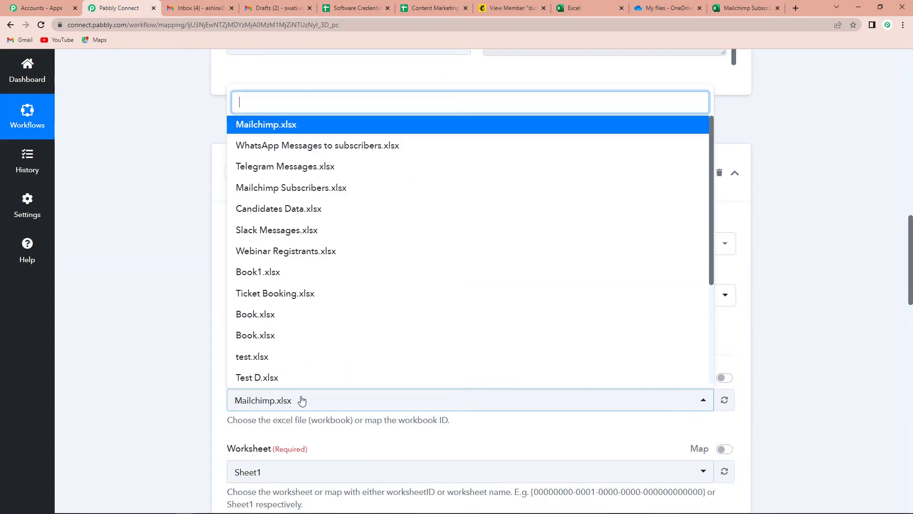
click(269, 187)
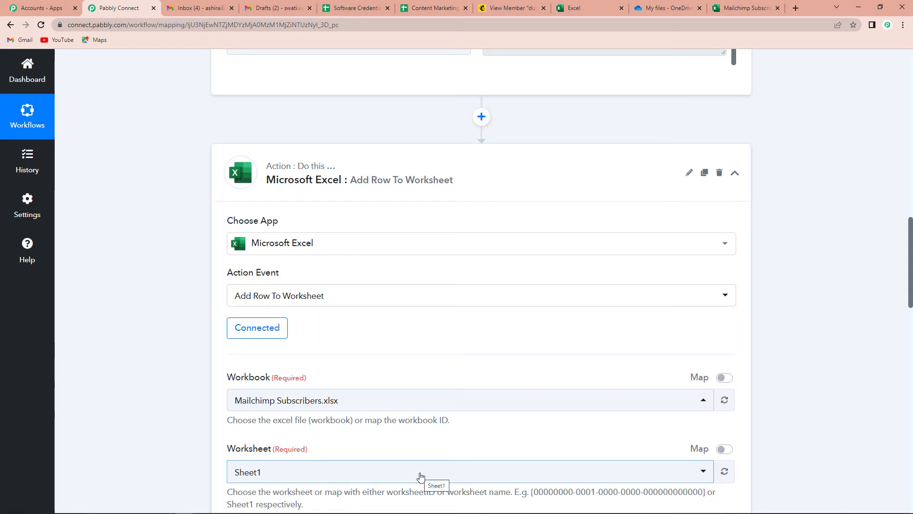
scroll(421, 476, down, 4)
scroll(420, 473, up, 4)
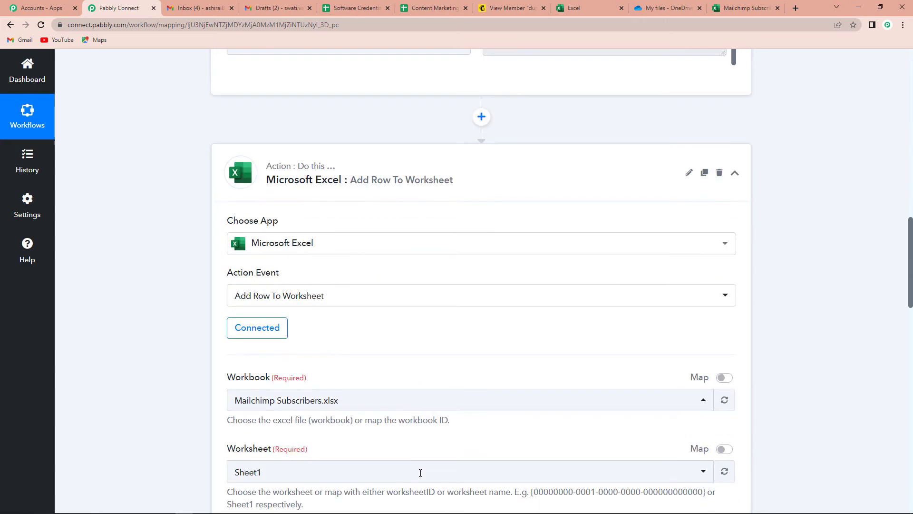
scroll(420, 473, down, 6)
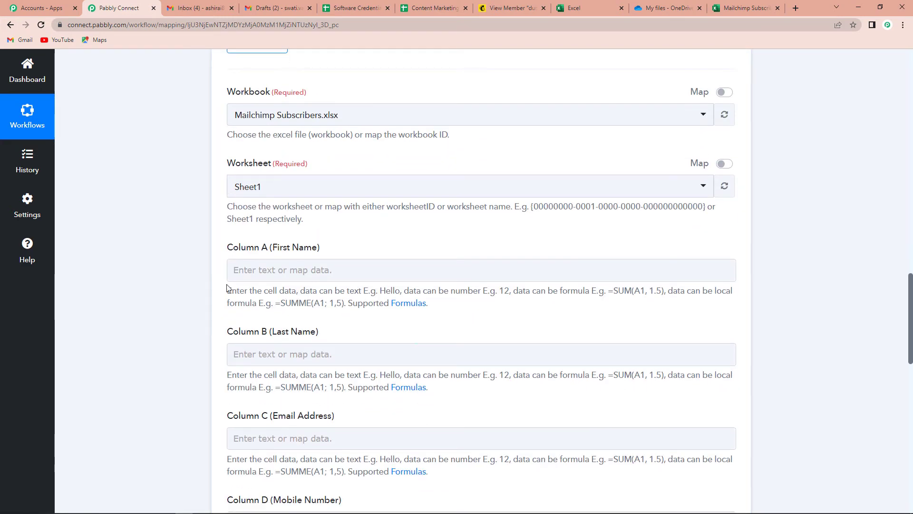
- Map the subscriber's first name from the New Subscriber trigger to Column A and last name to Column B
click(248, 269)
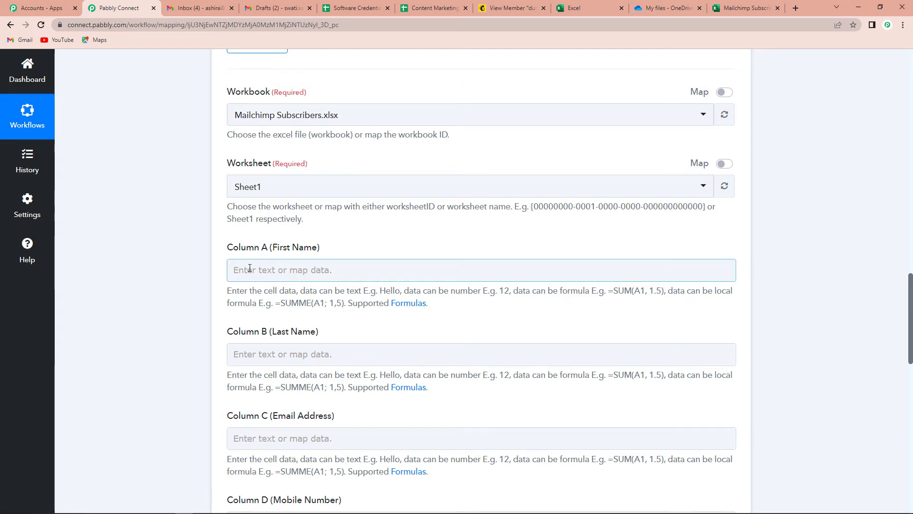
scroll(257, 257, down, 1)
click(274, 226)
click(322, 316)
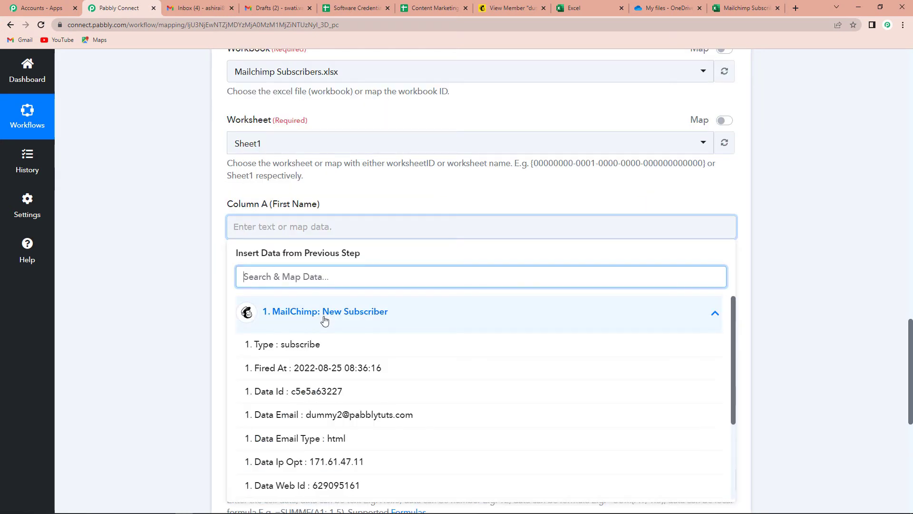
scroll(336, 455, down, 2)
click(333, 413)
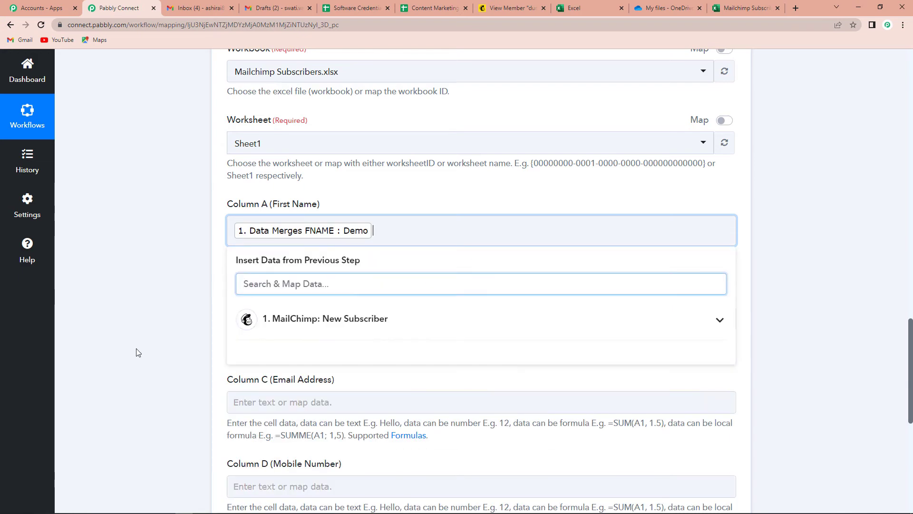
scroll(253, 218, down, 3)
click(259, 176)
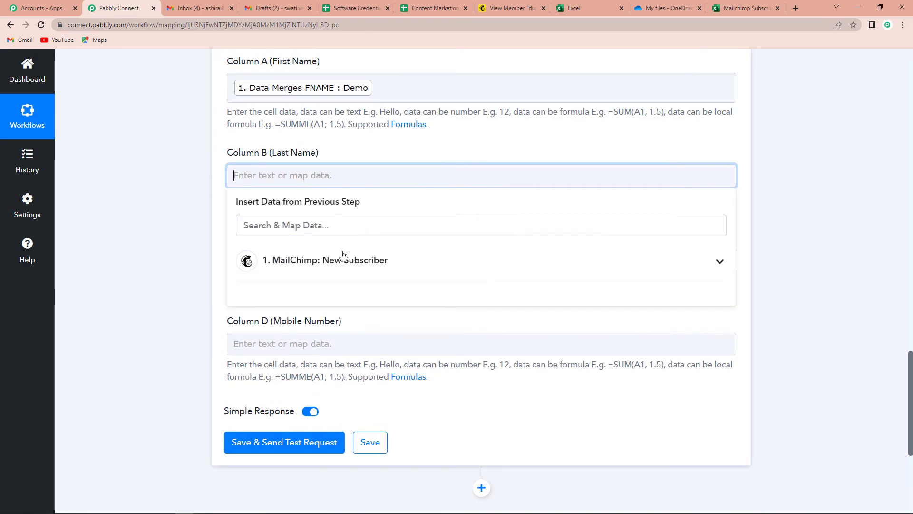
click(395, 261)
click(347, 479)
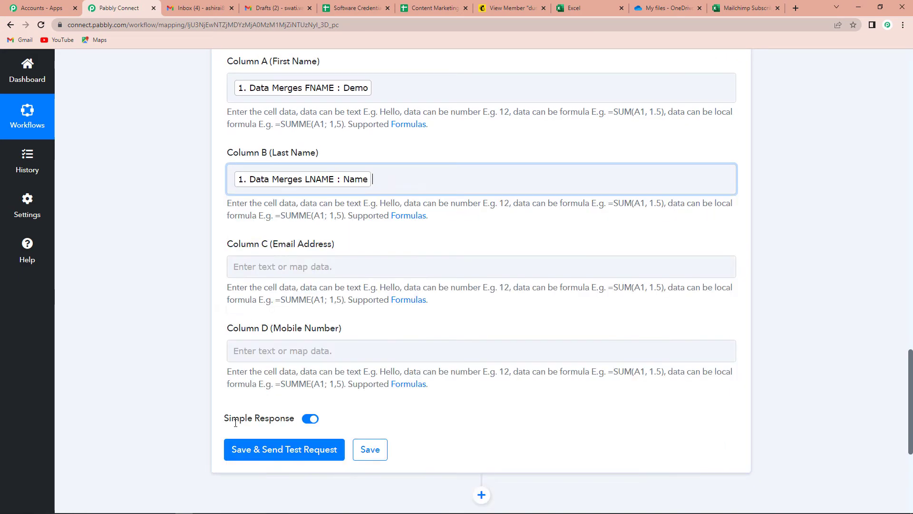
- Map the email to Column C and the mobile number to Column D, then save and send a test request
scroll(231, 286, down, 1)
click(336, 219)
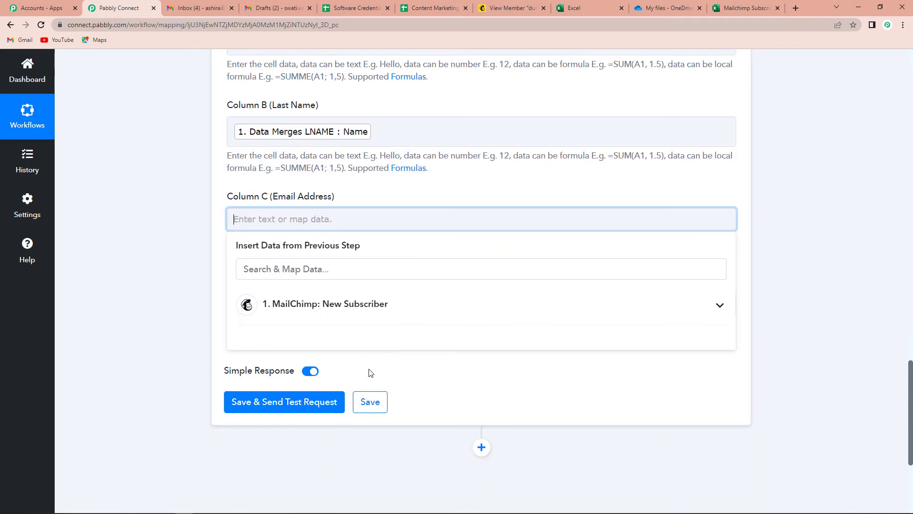
click(352, 303)
scroll(373, 402, down, 5)
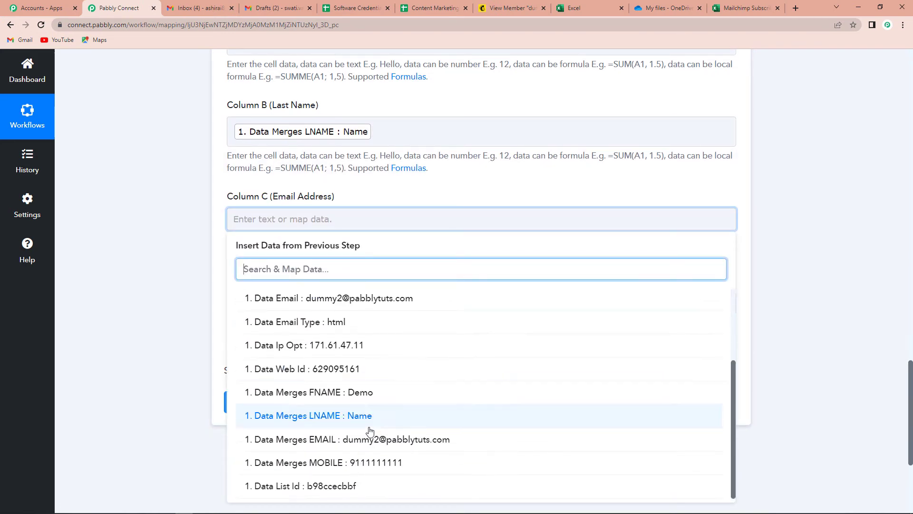
click(372, 441)
click(371, 311)
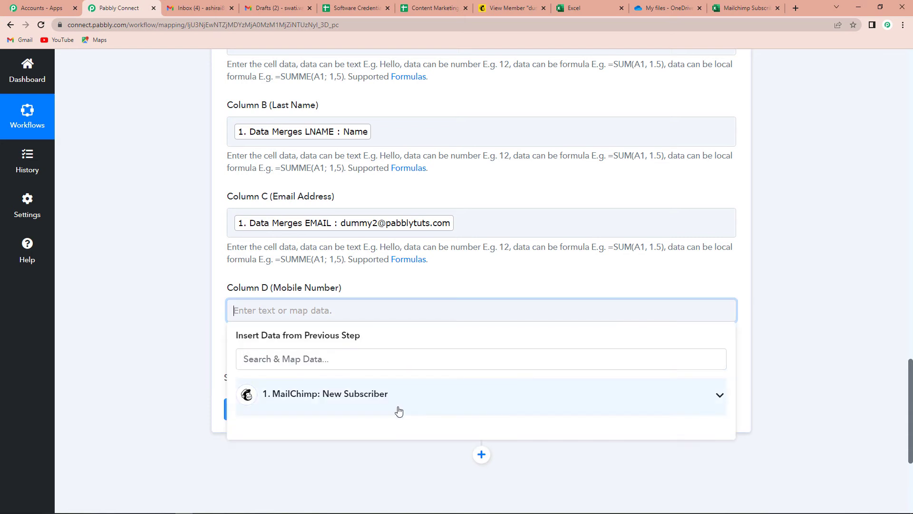
click(391, 393)
scroll(390, 416, down, 1)
scroll(389, 415, down, 4)
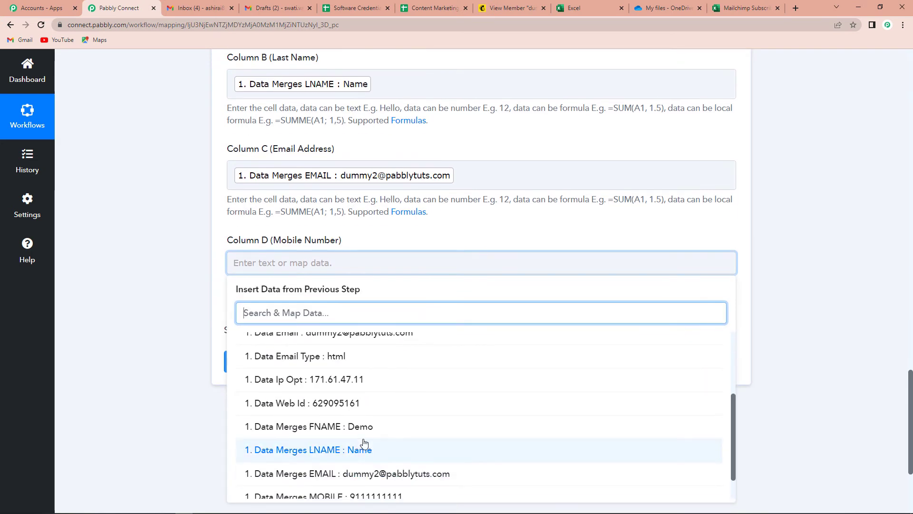
click(352, 493)
click(170, 293)
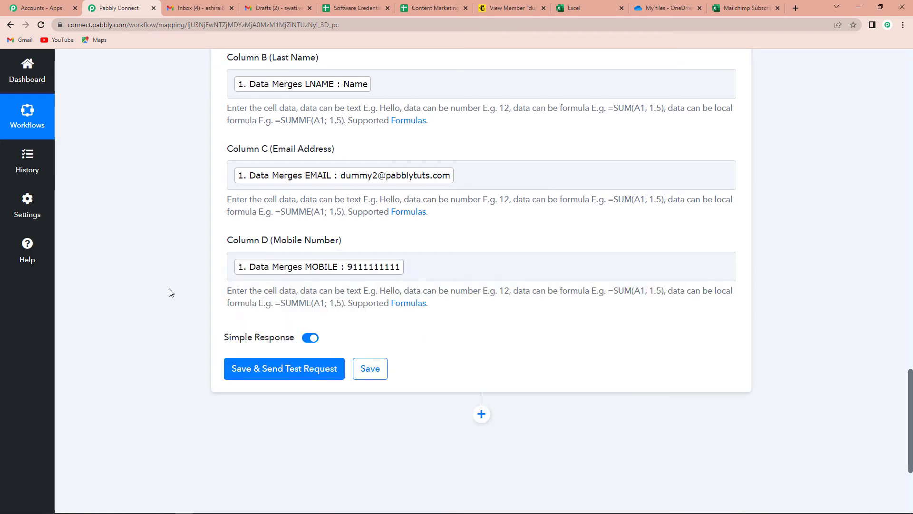
click(275, 369)
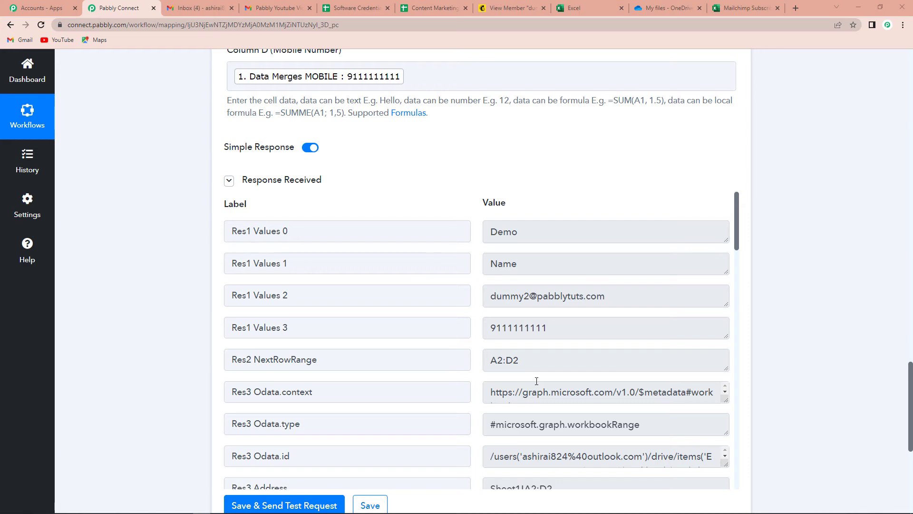
- Review the test response with the subscriber's details and switch to the Mailchimp Subscribers spreadsheet
click(738, 9)
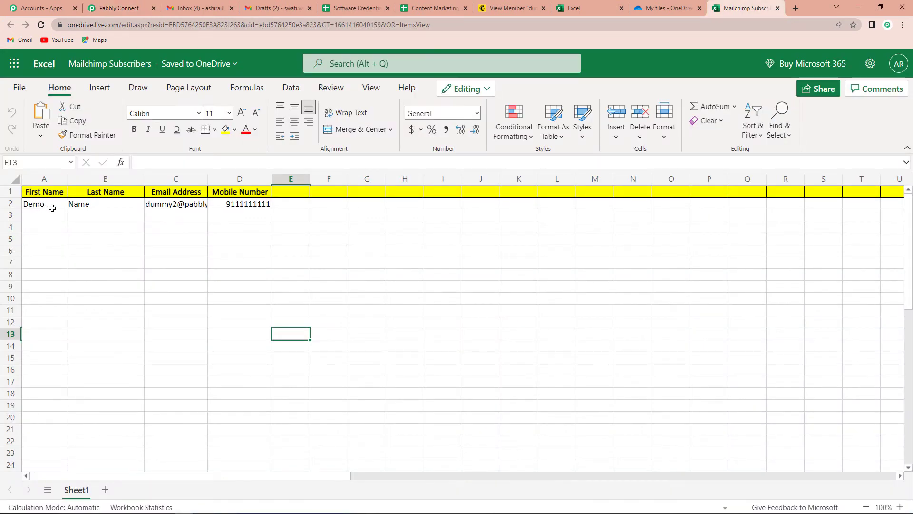
- Widen the Email Address column C to fit row 2, then return to the Mailchimp contact profile
drag(208, 179, 242, 191)
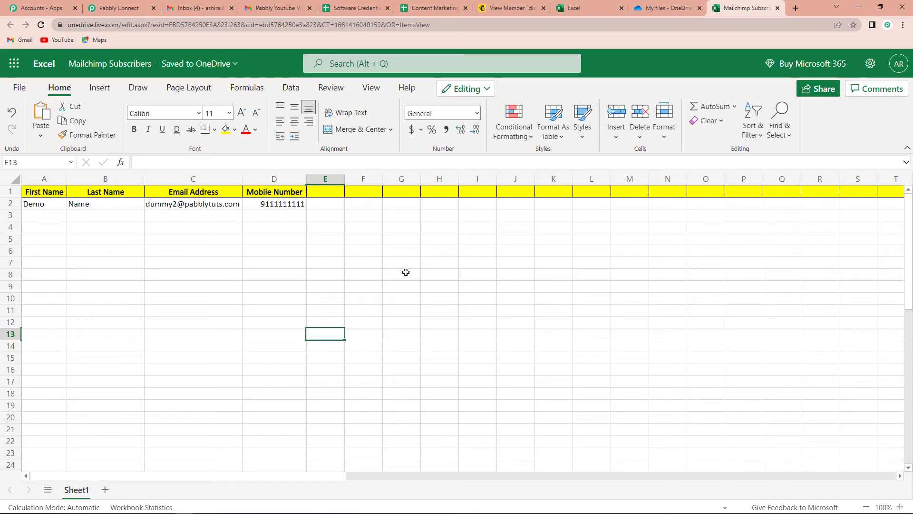
click(506, 8)
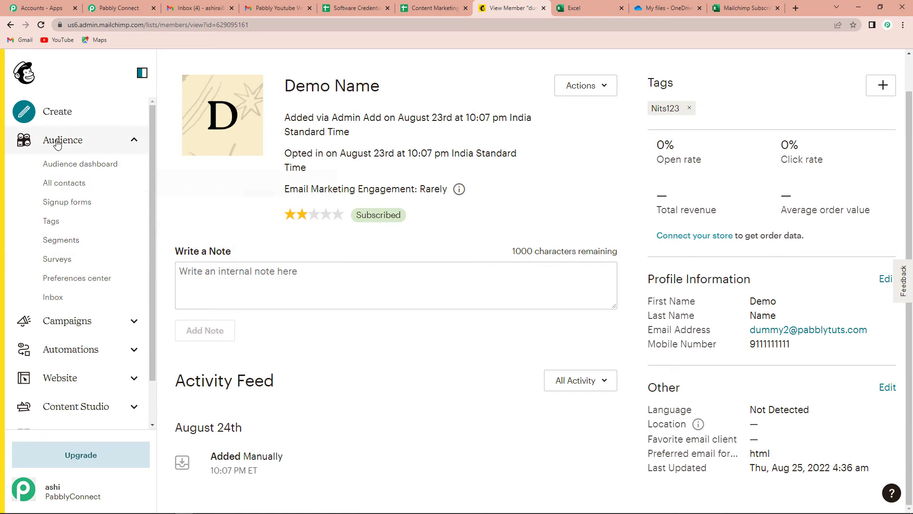
- From All contacts, add a single subscriber and enter the test contact's first name, last name and e-mail
click(62, 182)
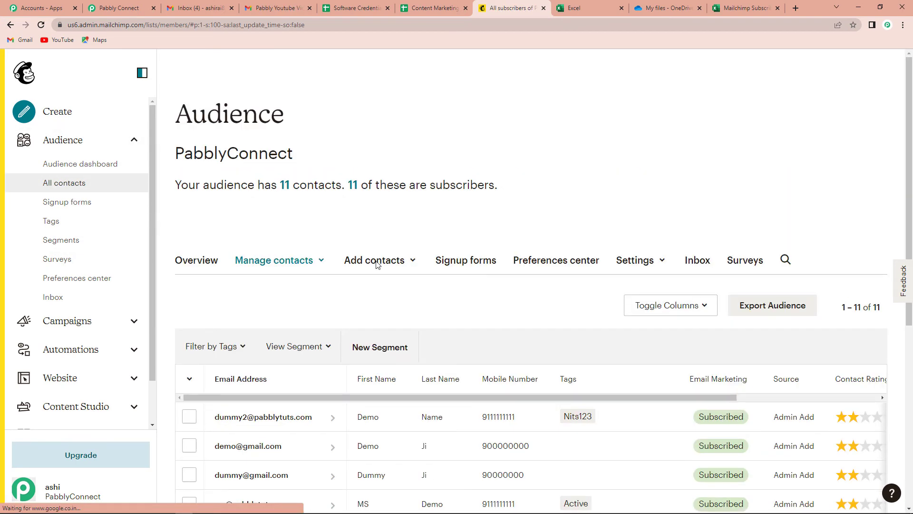
click(377, 264)
click(387, 289)
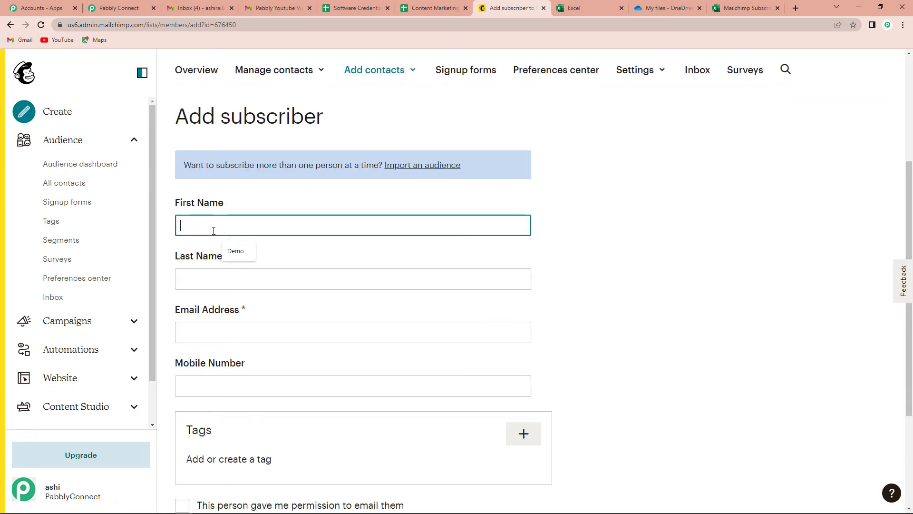
text(Test De)
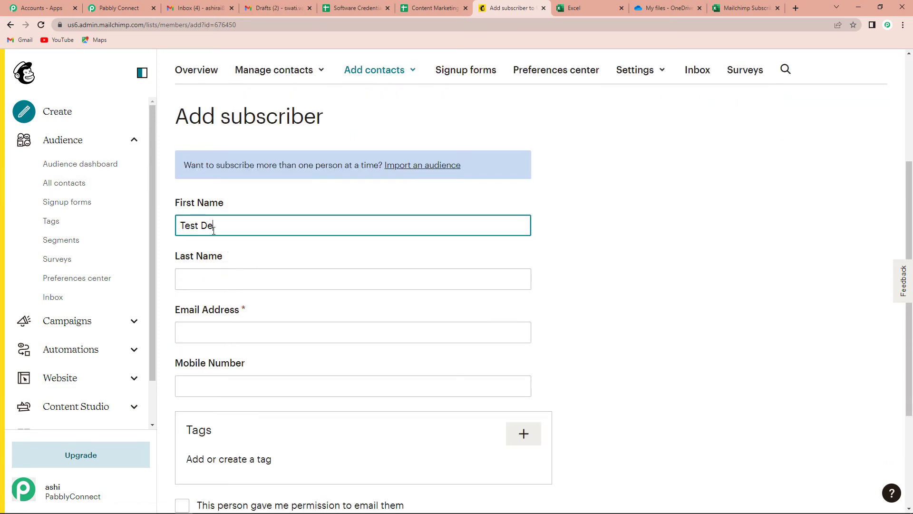
text(mo)
key(Tab)
text(N)
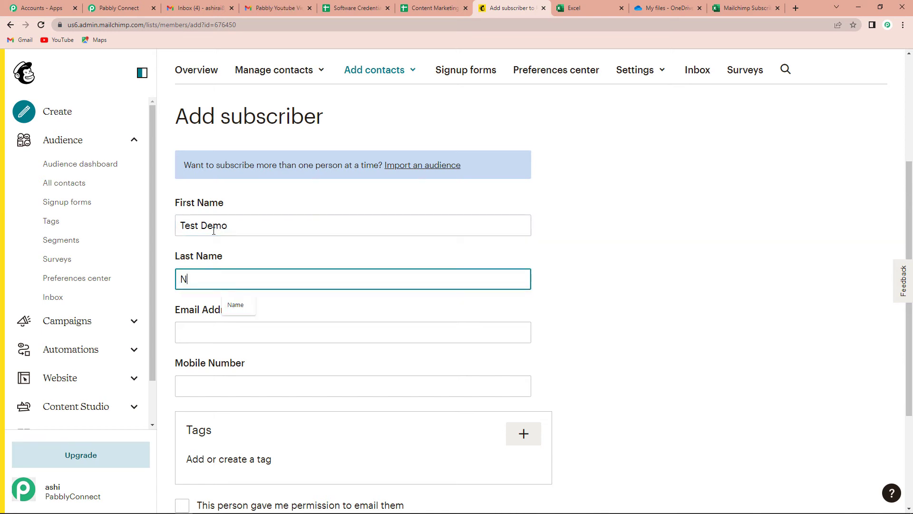
text(ame)
click(247, 341)
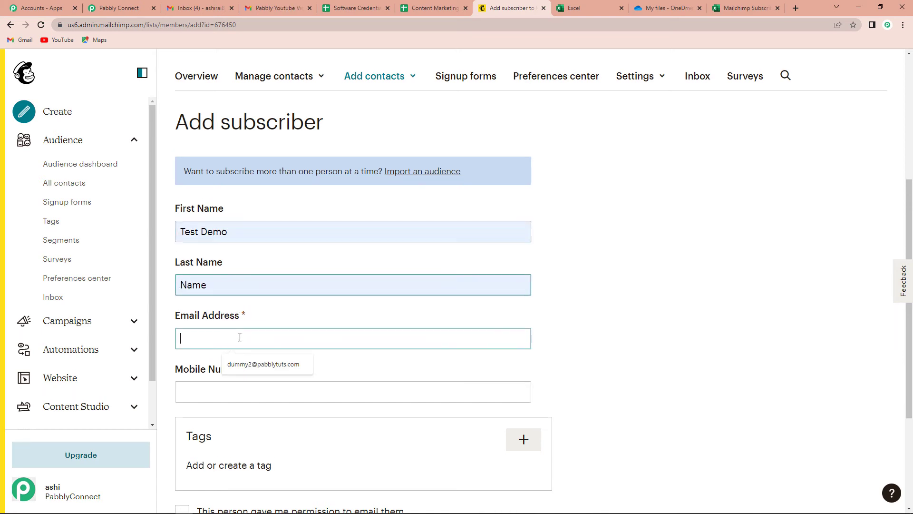
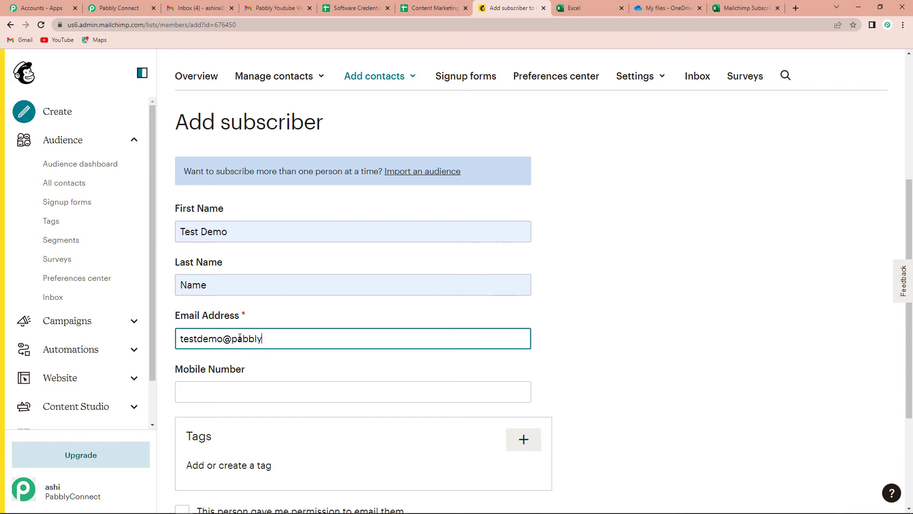
- Fill in the mobile number, tick both permission checkboxes and subscribe the contact to the audience
click(233, 386)
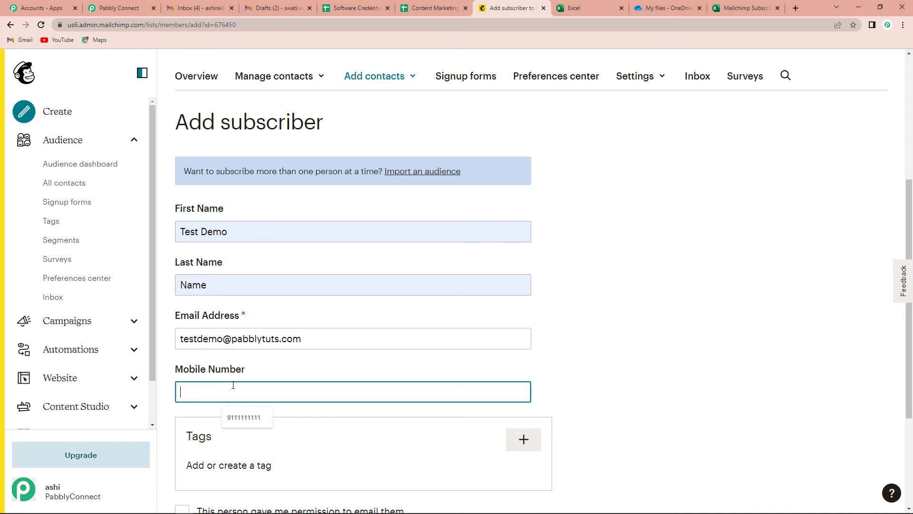
click(244, 417)
scroll(243, 417, down, 1)
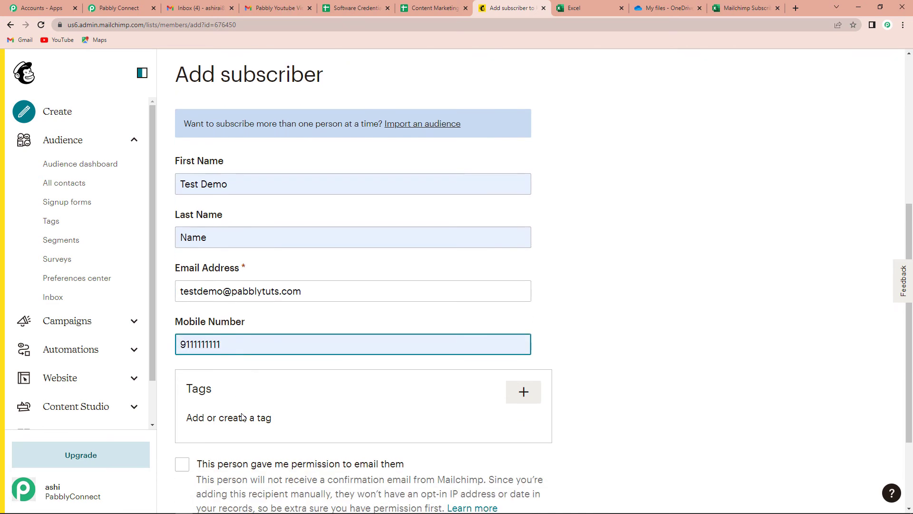
scroll(242, 417, down, 3)
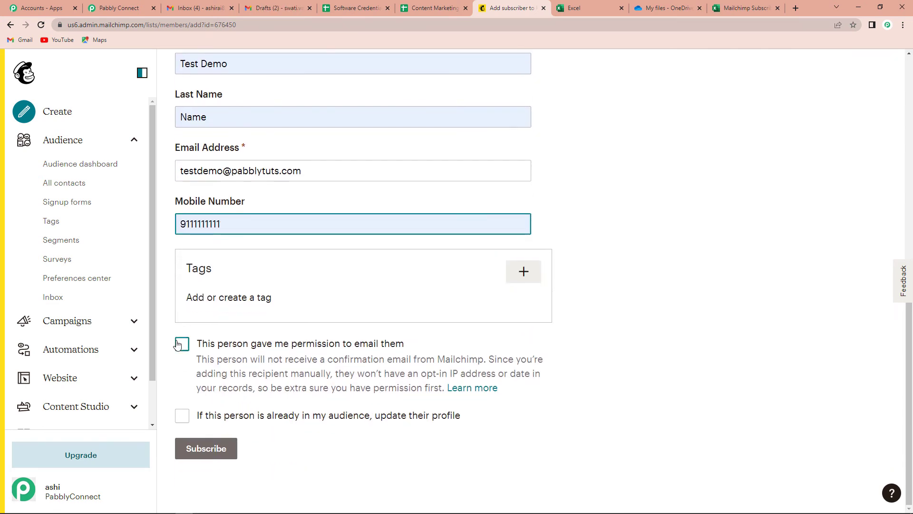
click(181, 343)
click(183, 416)
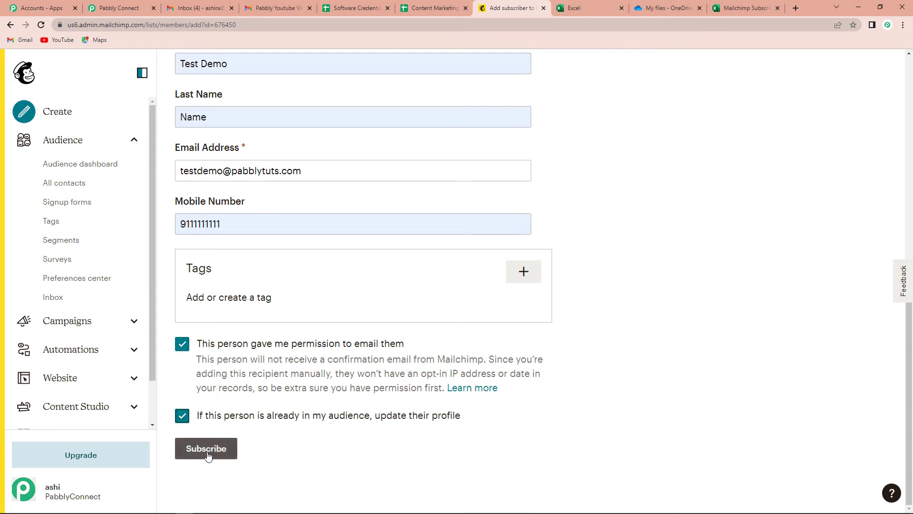
click(208, 455)
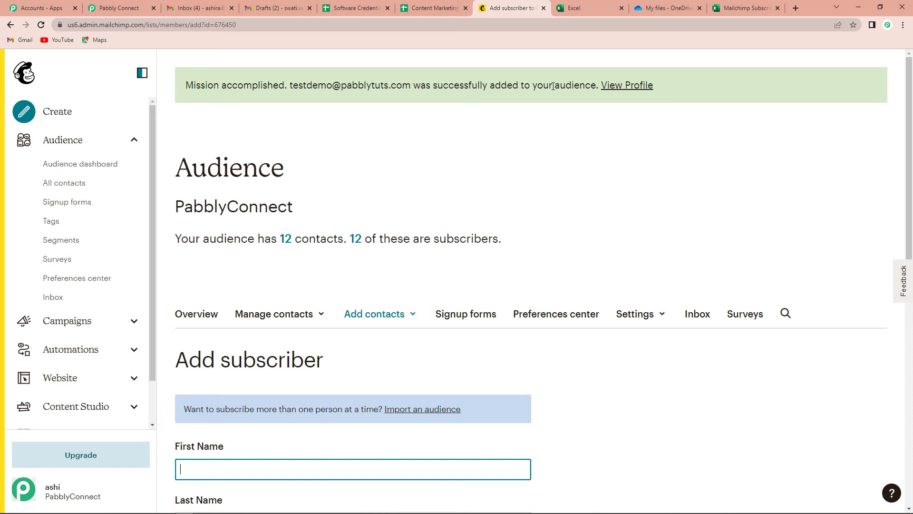
click(746, 9)
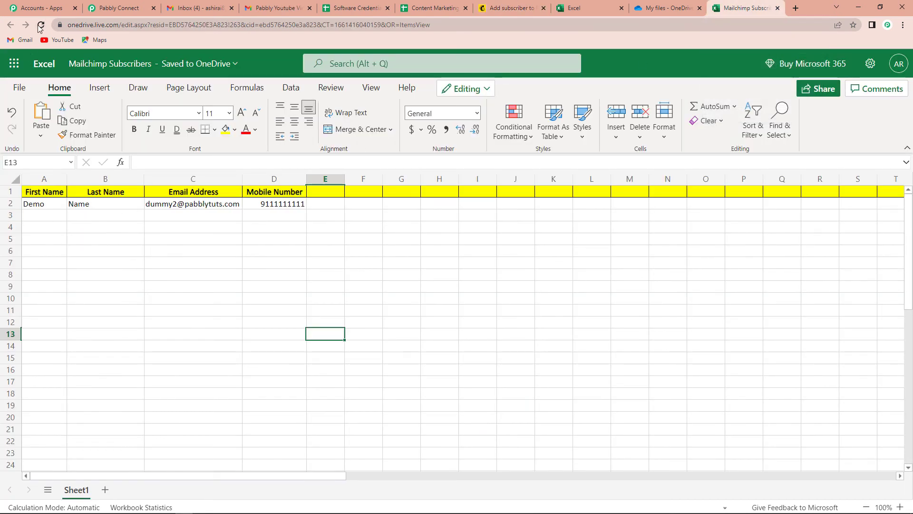
- Reload the Excel sheet and check that row 3 now holds the new subscriber's details
click(41, 27)
click(295, 345)
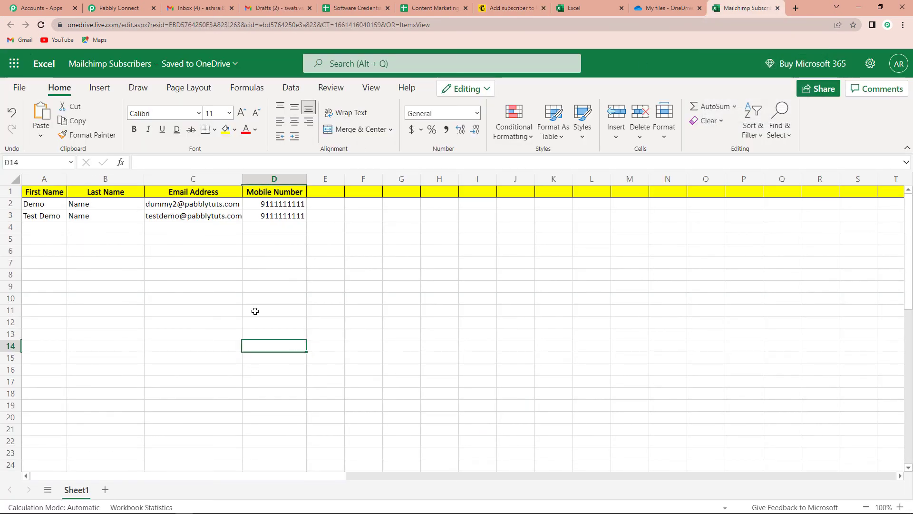
click(38, 215)
click(102, 216)
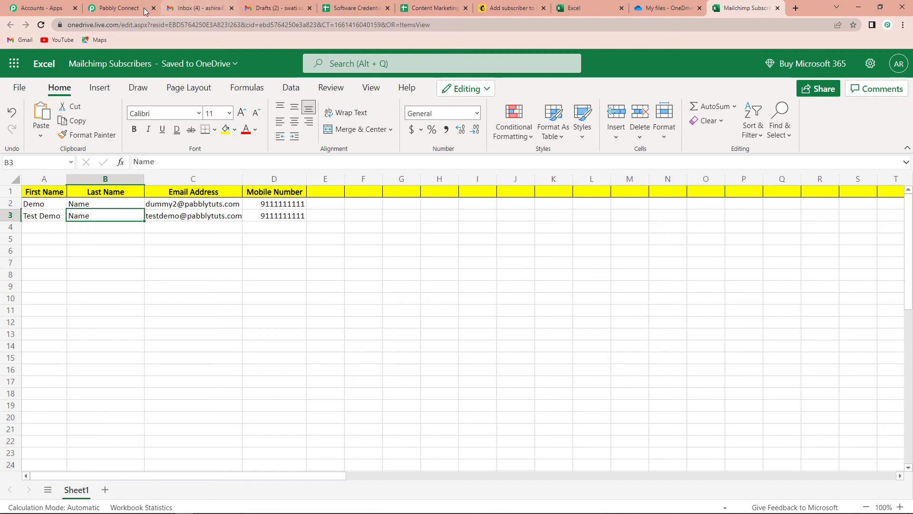
- Return to the Pabbly Connect workflow and collapse the MailChimp trigger to show the trigger-action overview
click(109, 10)
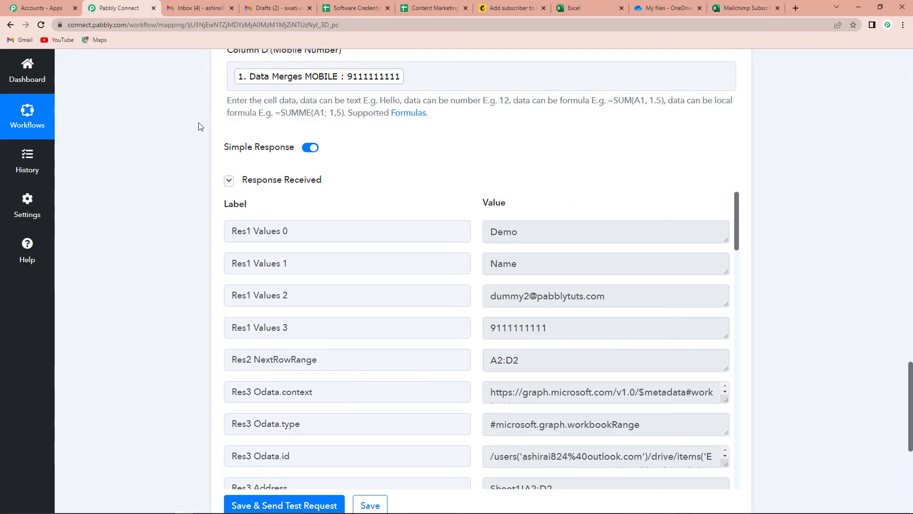
scroll(831, 301, up, 10)
scroll(830, 302, up, 6)
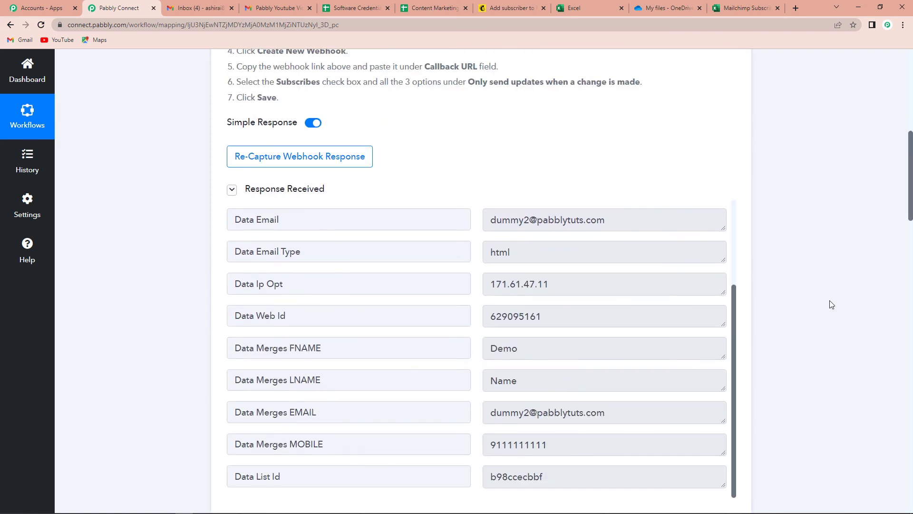
scroll(801, 338, down, 5)
scroll(761, 373, up, 10)
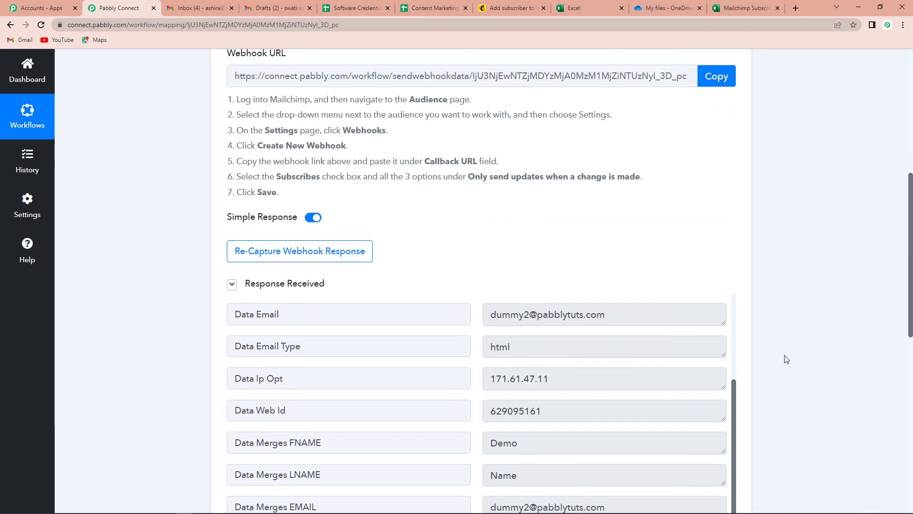
click(735, 219)
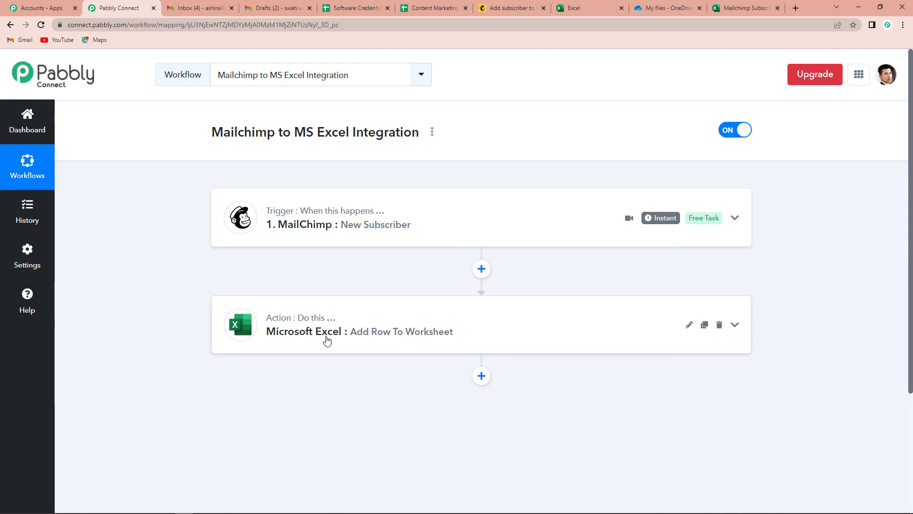
mouse_move(278, 322)
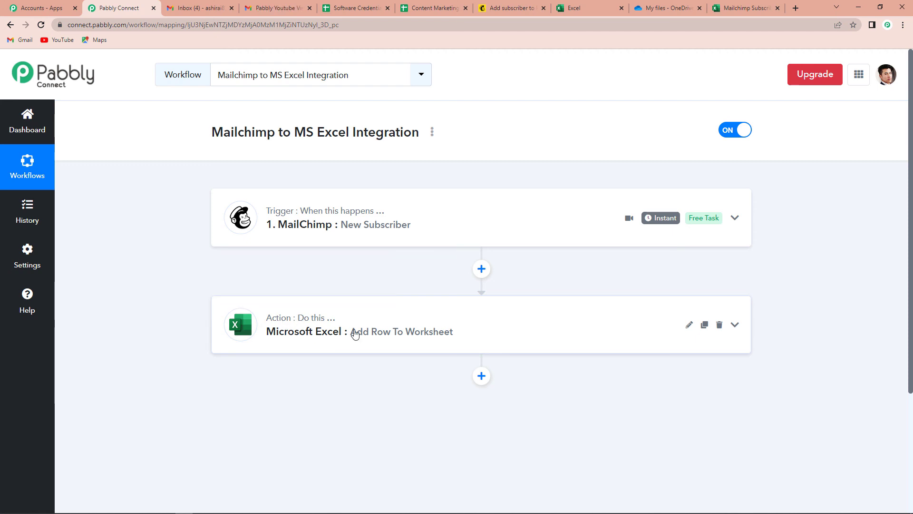